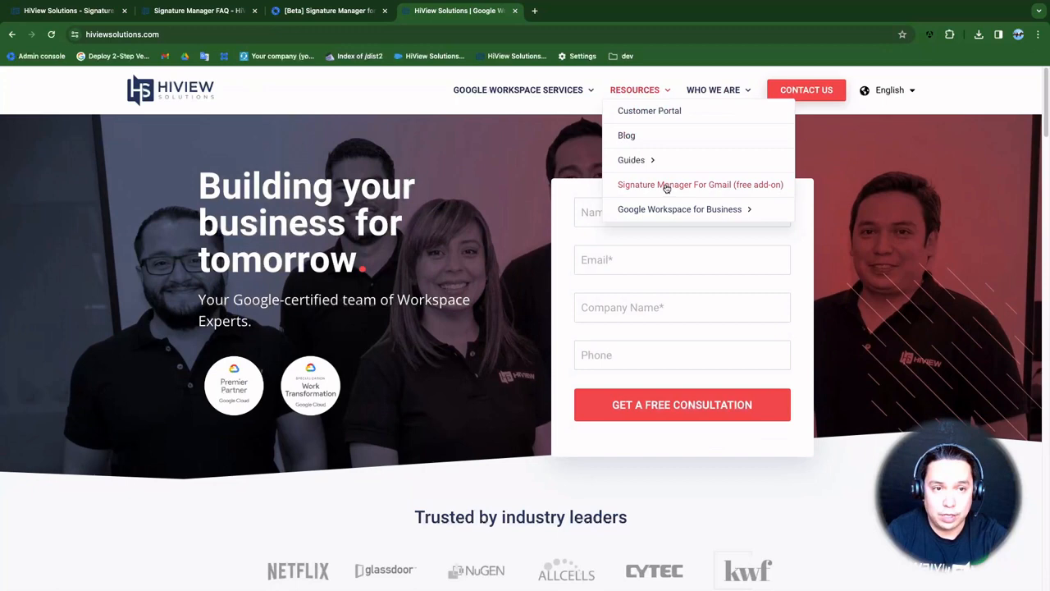
Open the Signature Manager for Gmail page and follow its install link to the Google Workspace Marketplace listing.
left_click(666, 188)
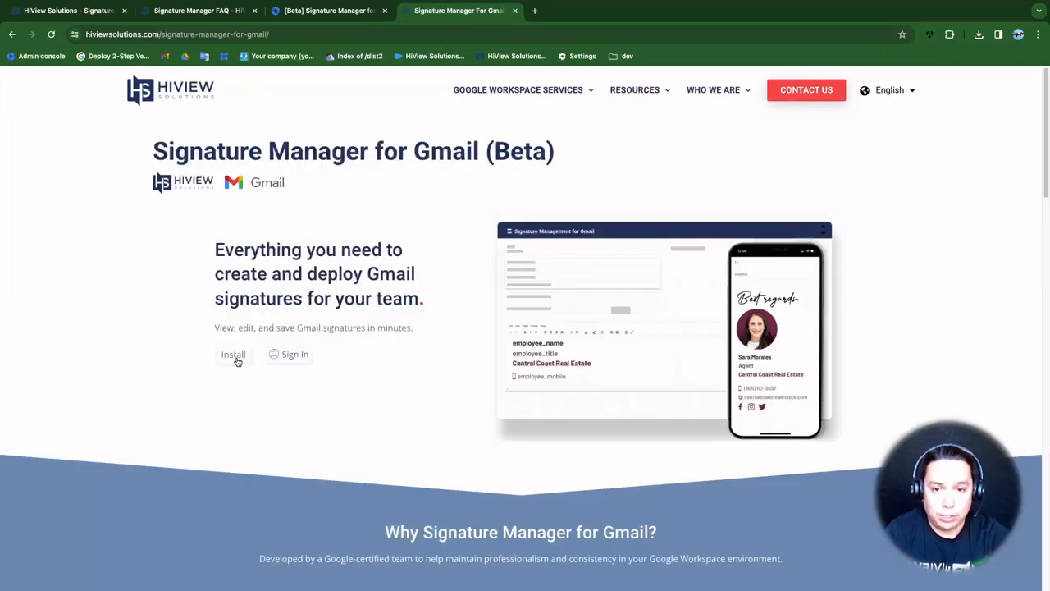
left_click(237, 361)
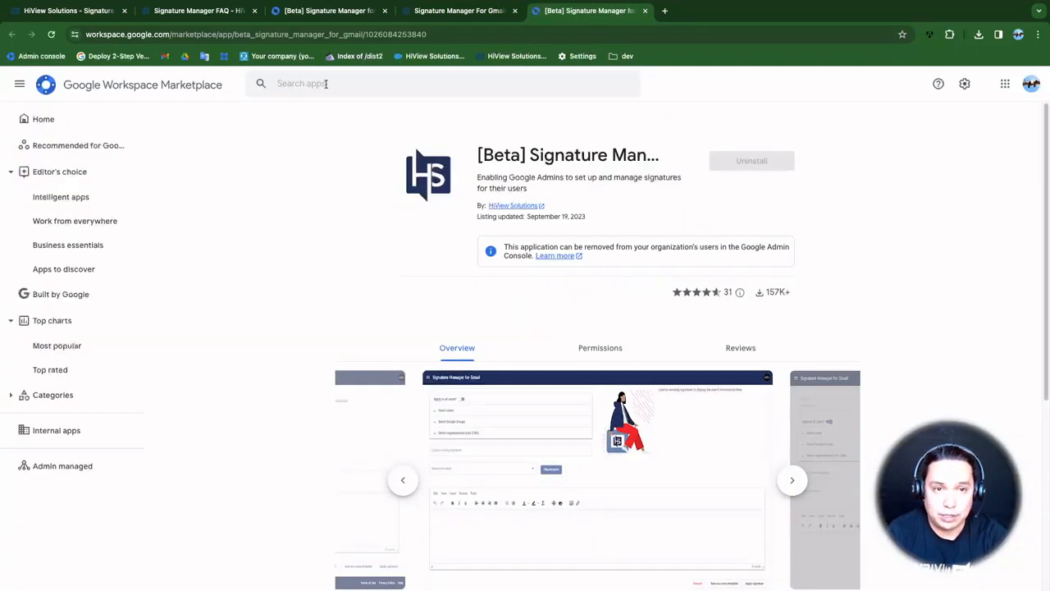
left_click(369, 82)
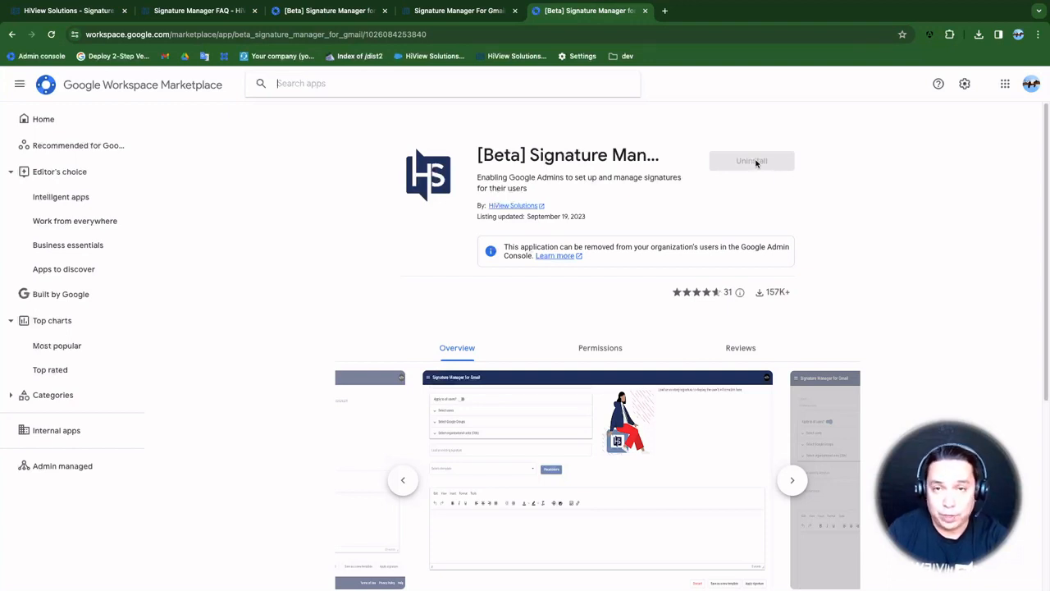
Switch to the Signature Manager login page, sign in with Google and start a new signature template.
left_click(443, 10)
left_click(74, 11)
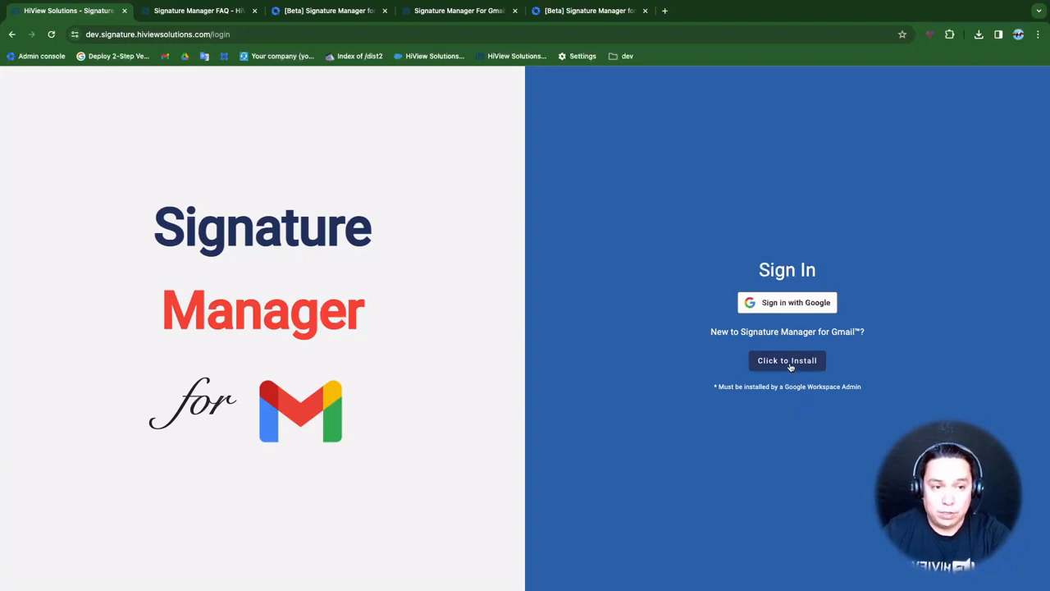
left_click(788, 302)
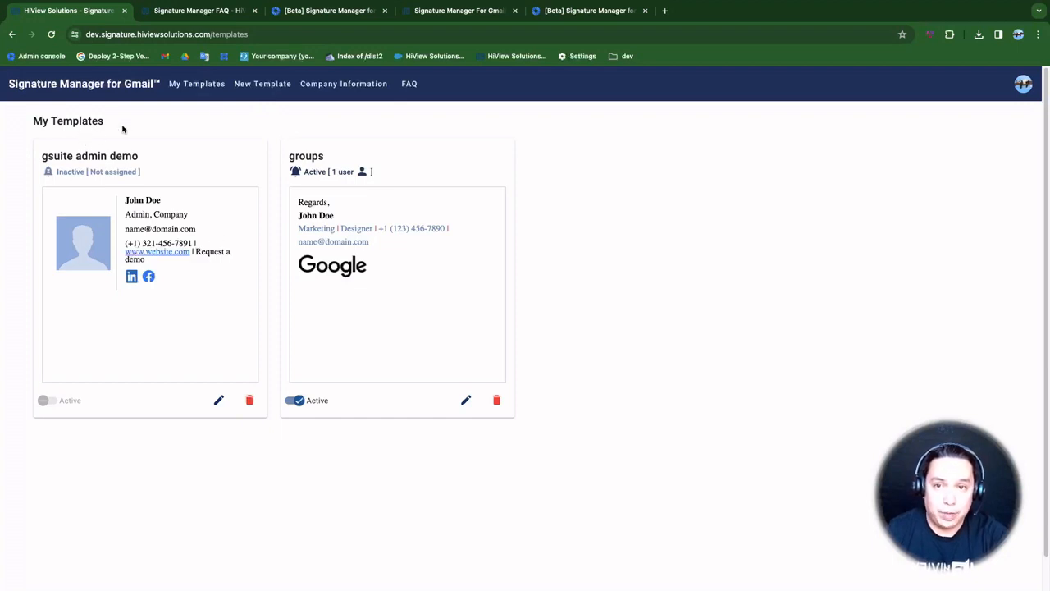
left_click(259, 87)
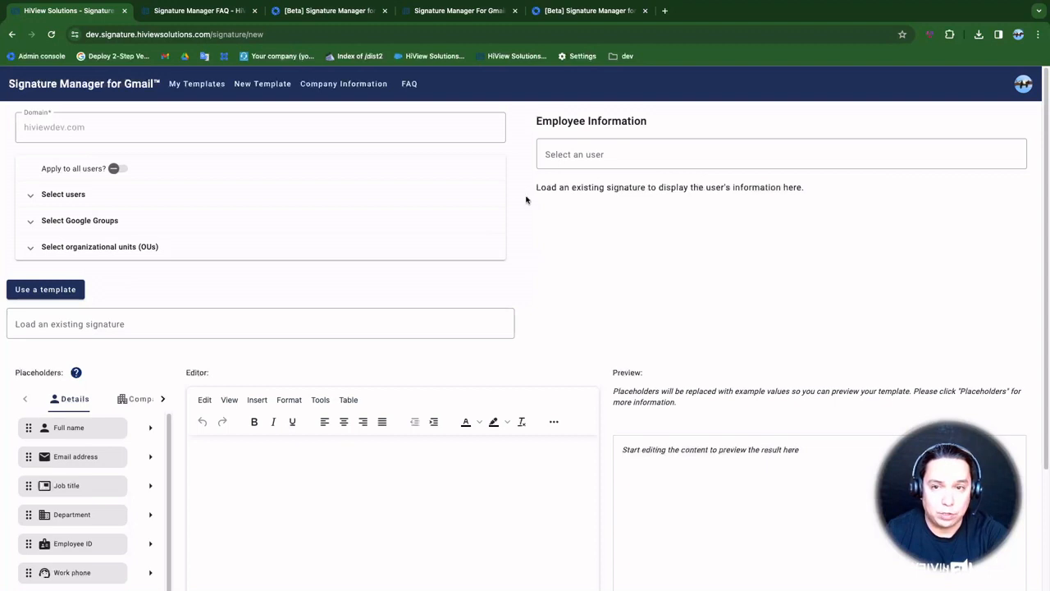
Try applying the signature to all users of the domain, then decline the confirmation.
left_click_drag(96, 131, 36, 137)
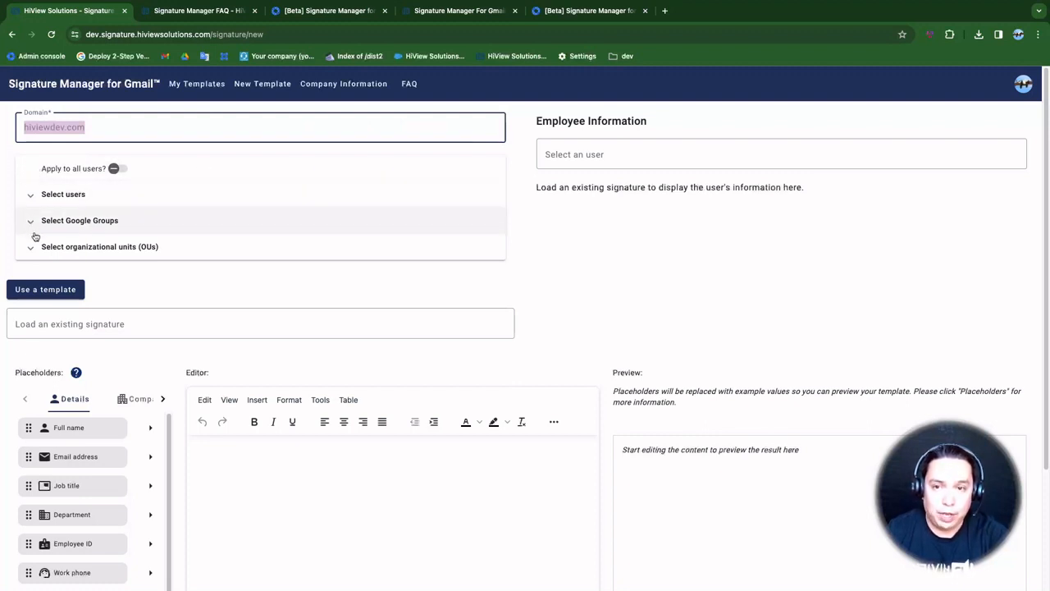
left_click(124, 169)
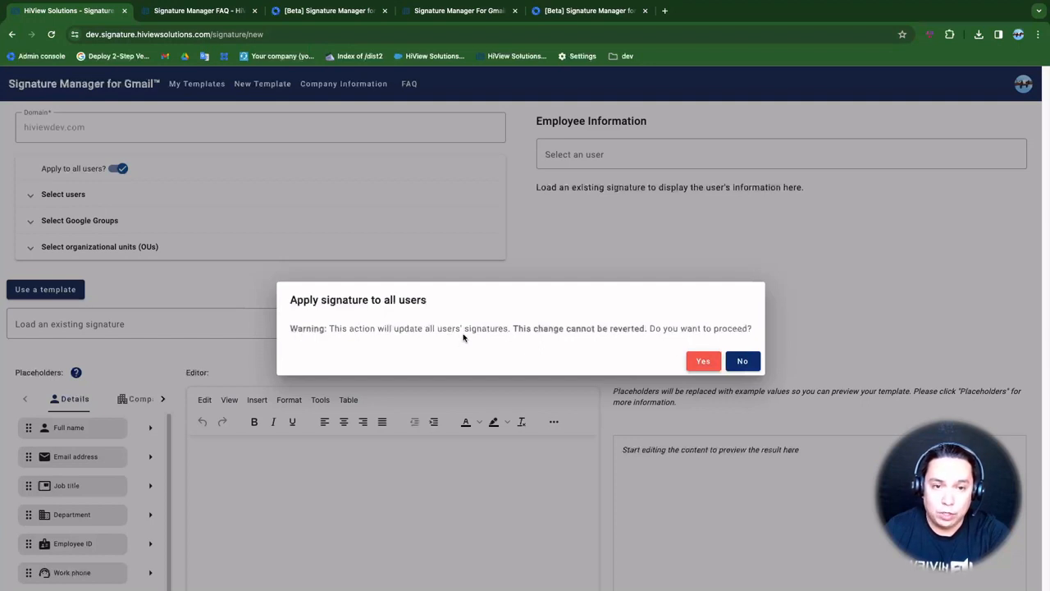
left_click(744, 363)
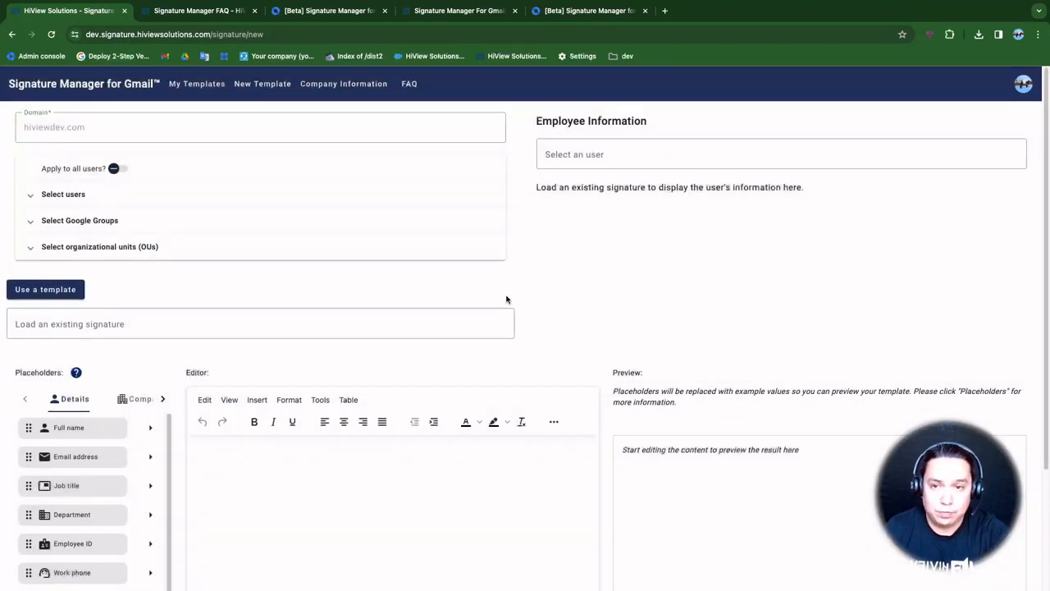
Search the specific users for "gs", add the Gsuite administrator account as a recipient, then remove it.
left_click(156, 201)
left_click(91, 231)
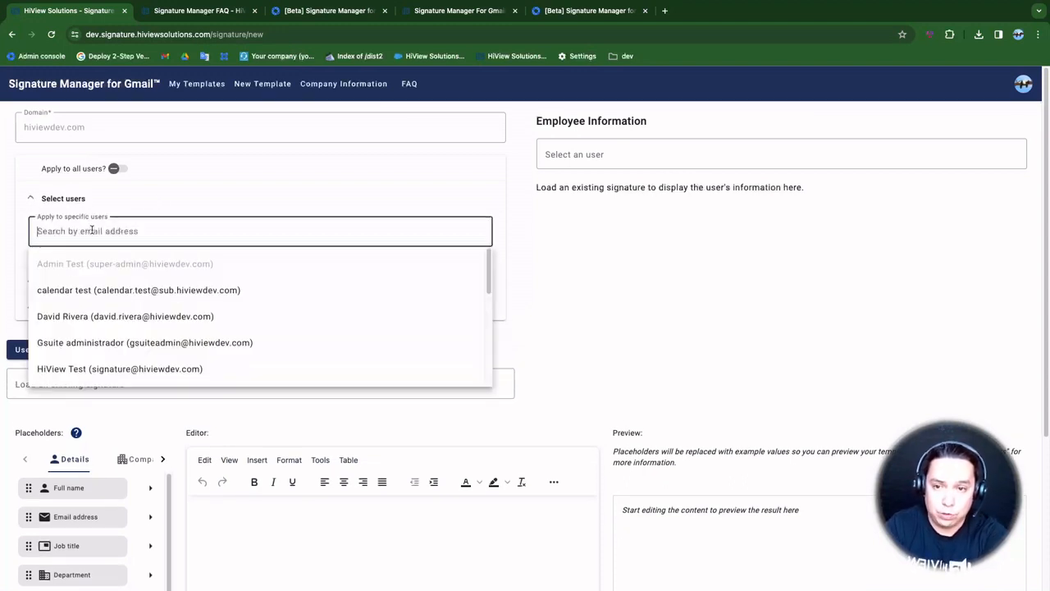
type("gs")
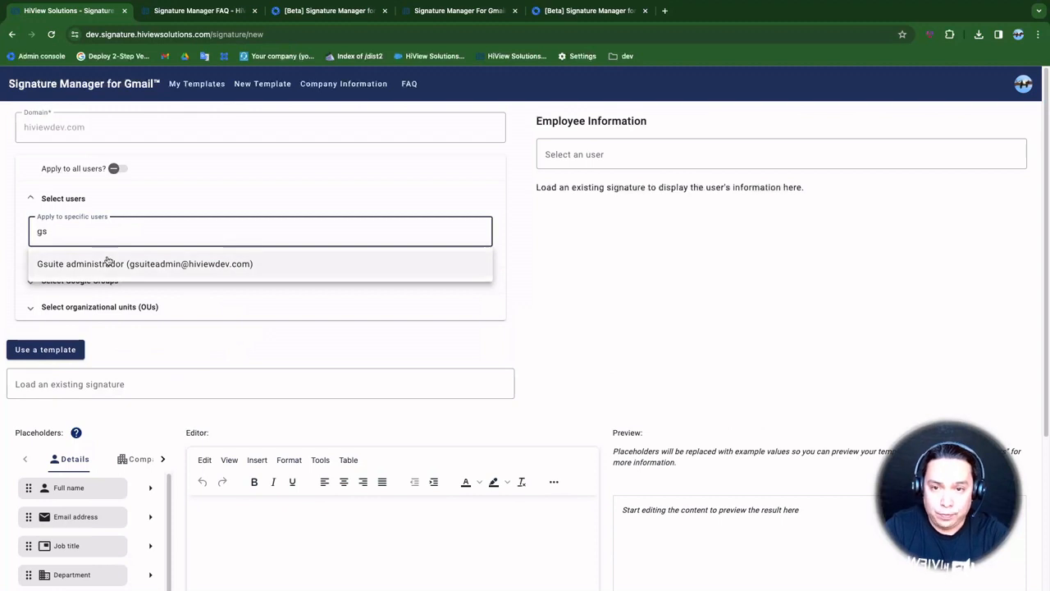
left_click(131, 265)
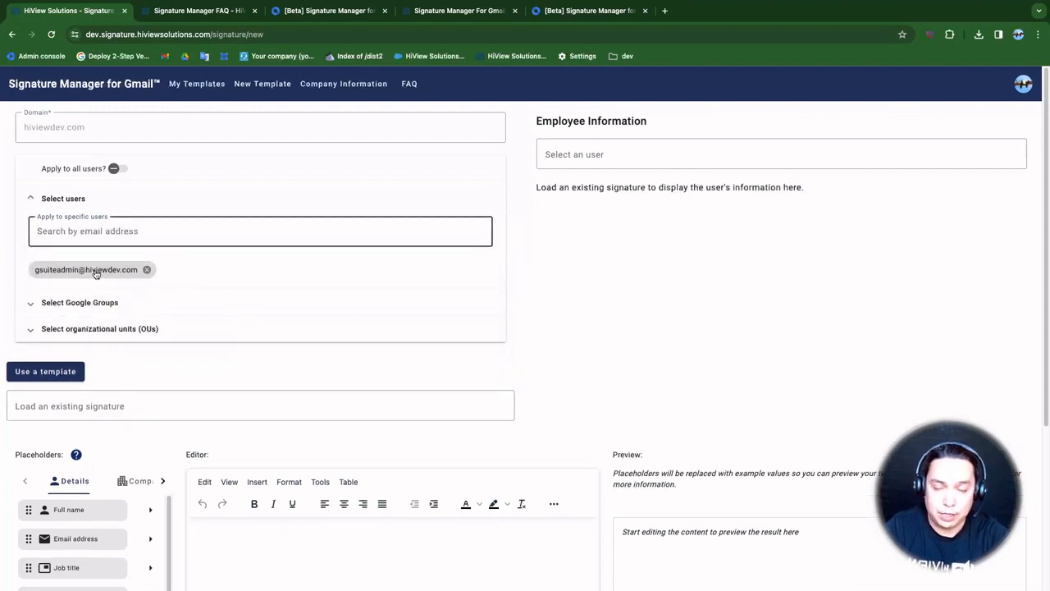
left_click(147, 270)
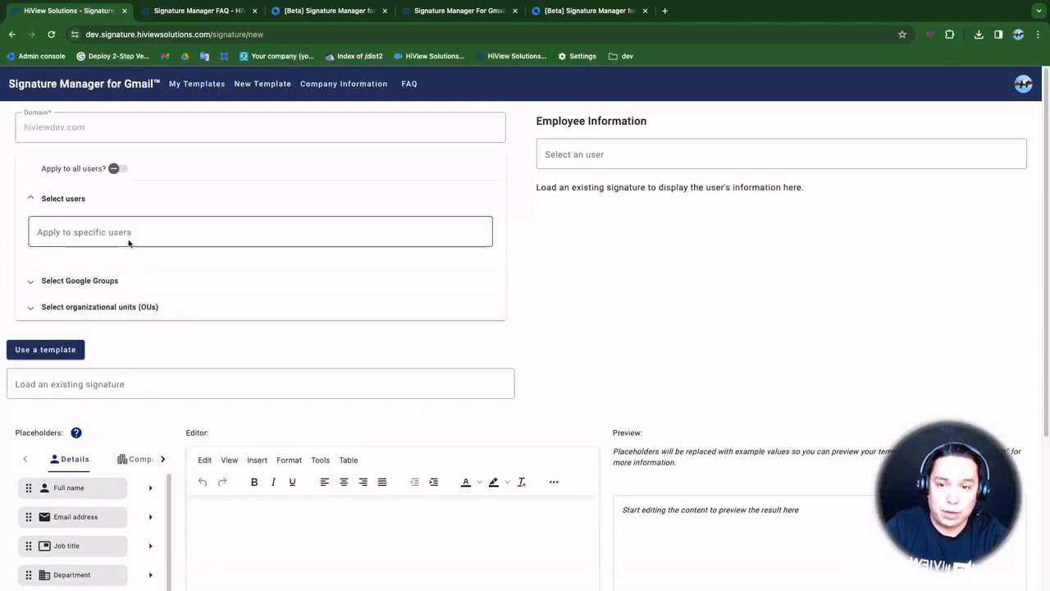
Add the Europe users Google Group as a signature recipient, then remove it from the selection.
left_click(115, 281)
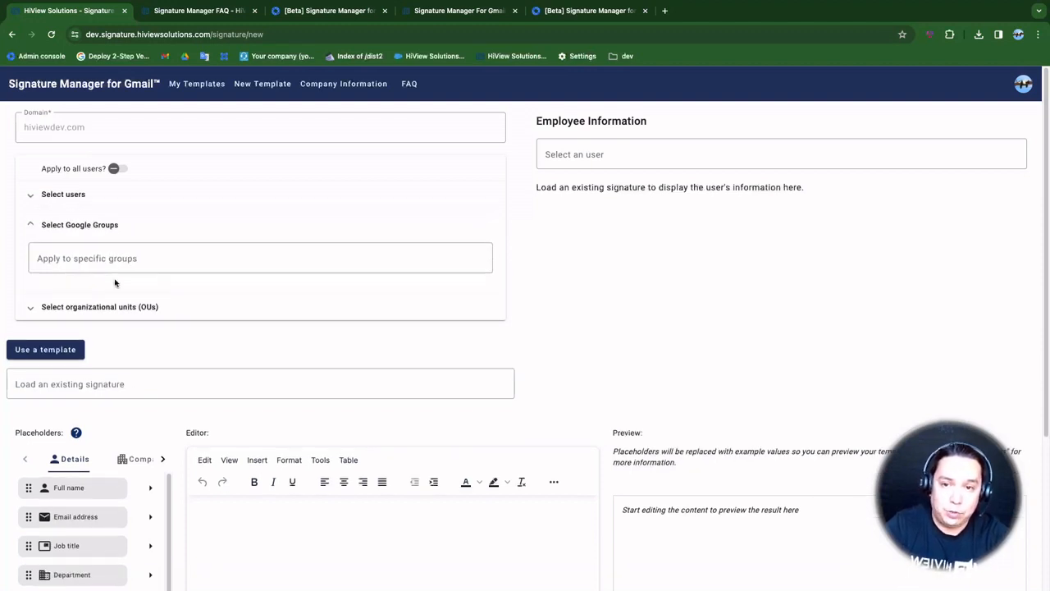
left_click(115, 251)
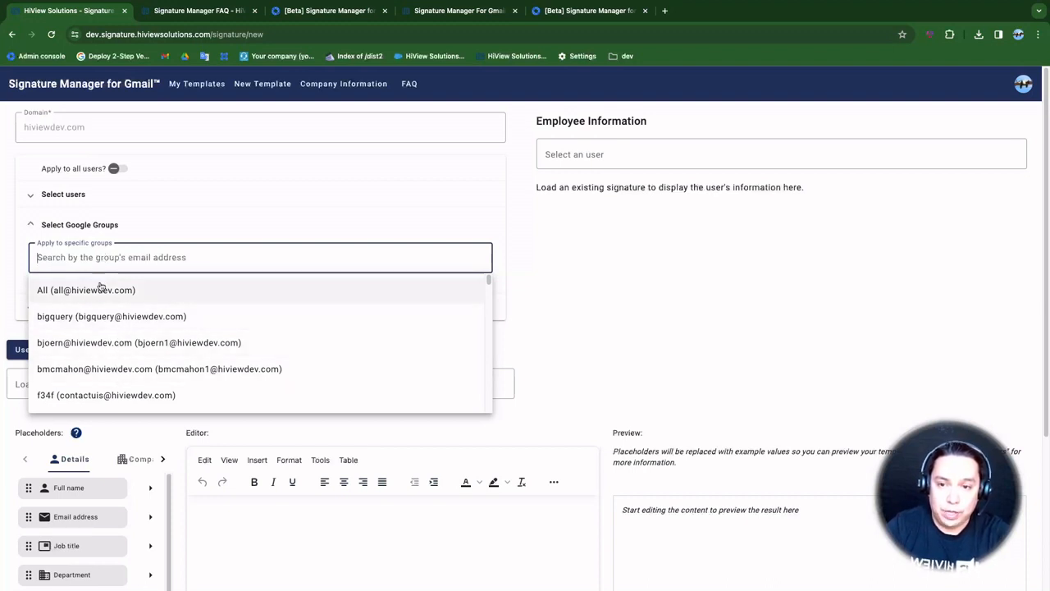
scroll(115, 328, "down", 3)
scroll(123, 361, "down", 1)
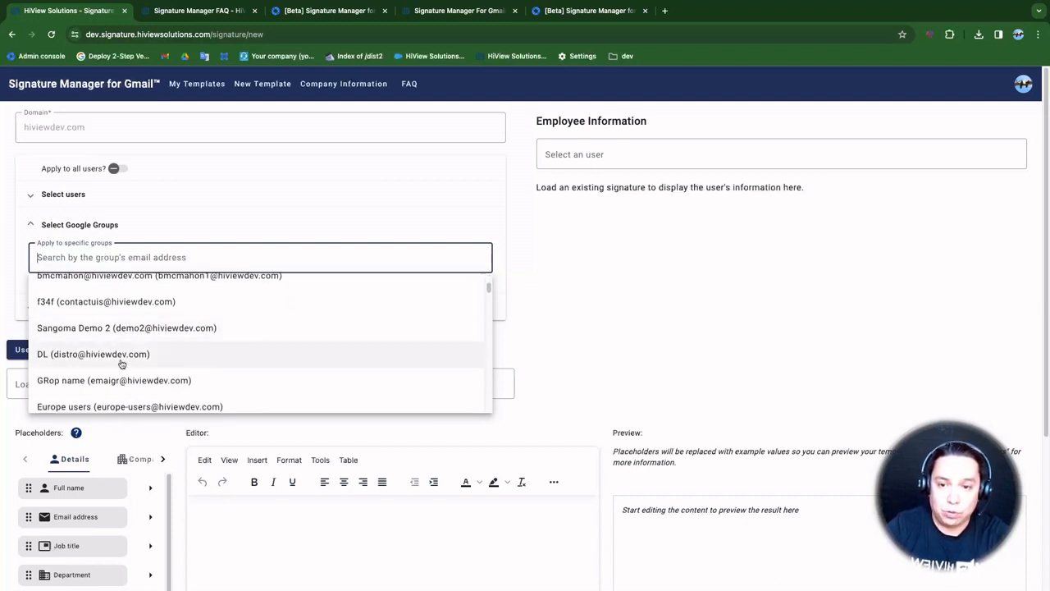
scroll(119, 392, "down", 1)
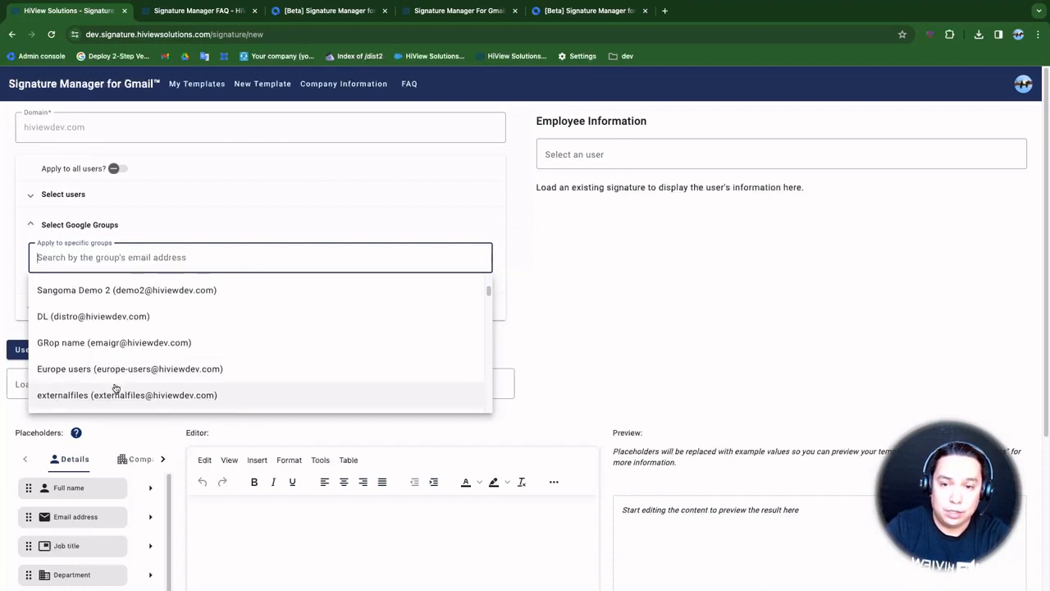
left_click(129, 369)
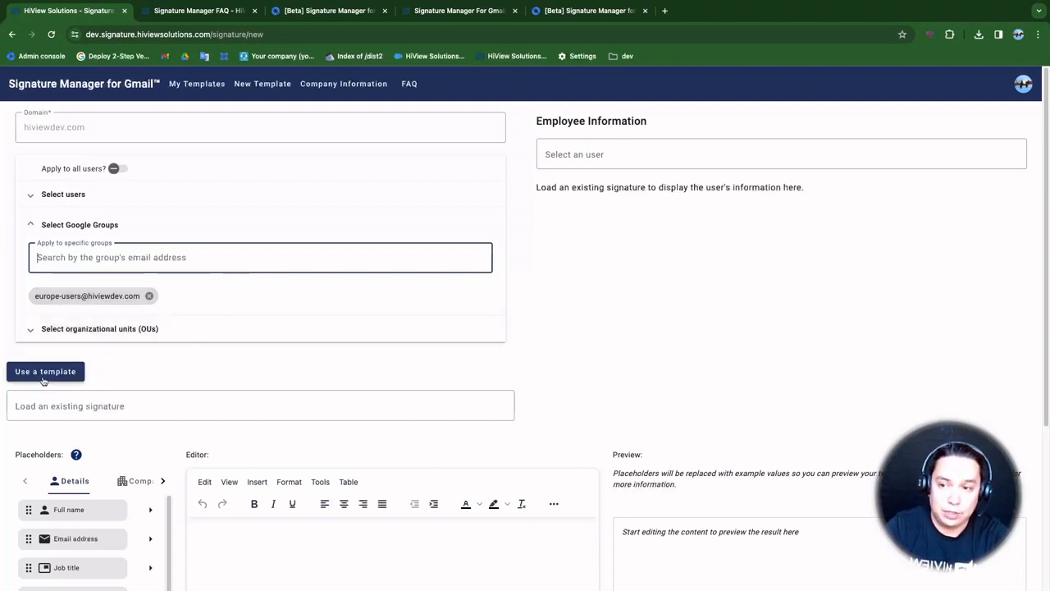
left_click(148, 296)
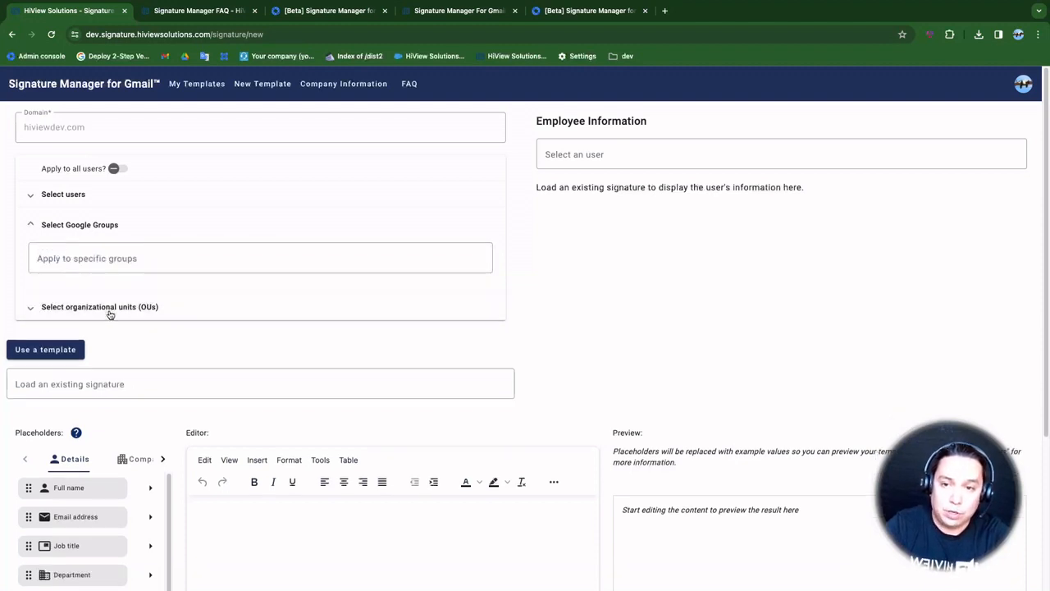
Add the Sales organizational unit as a signature recipient, then remove it from the selection.
left_click(110, 311)
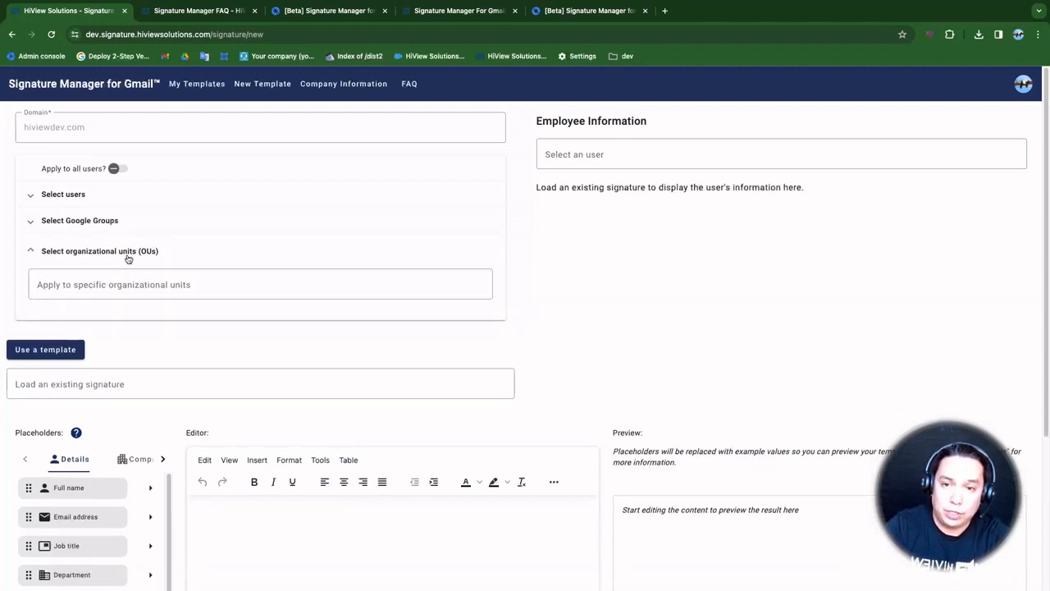
left_click(113, 283)
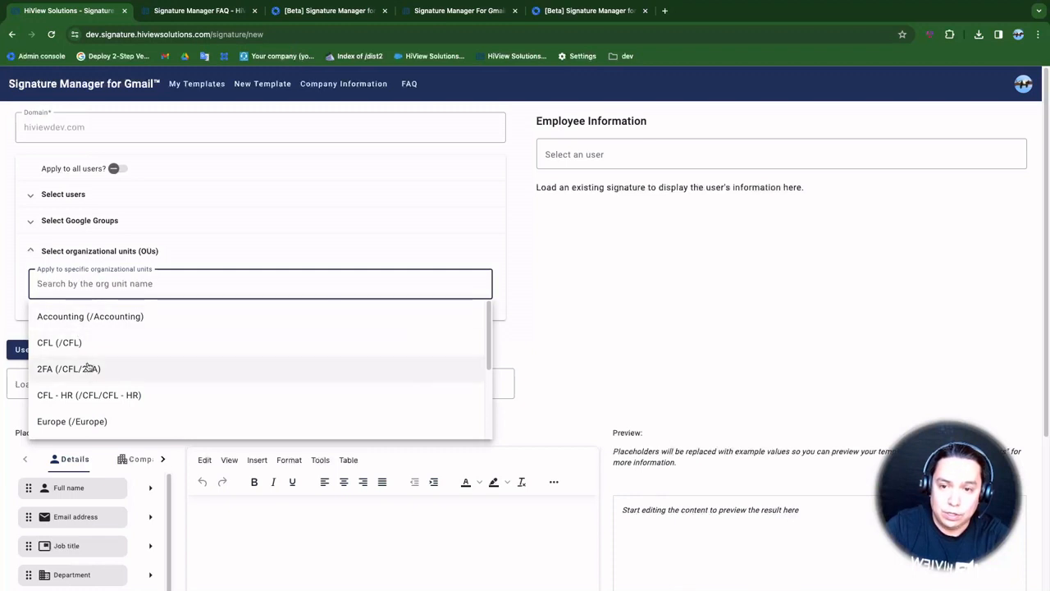
scroll(102, 373, "down", 3)
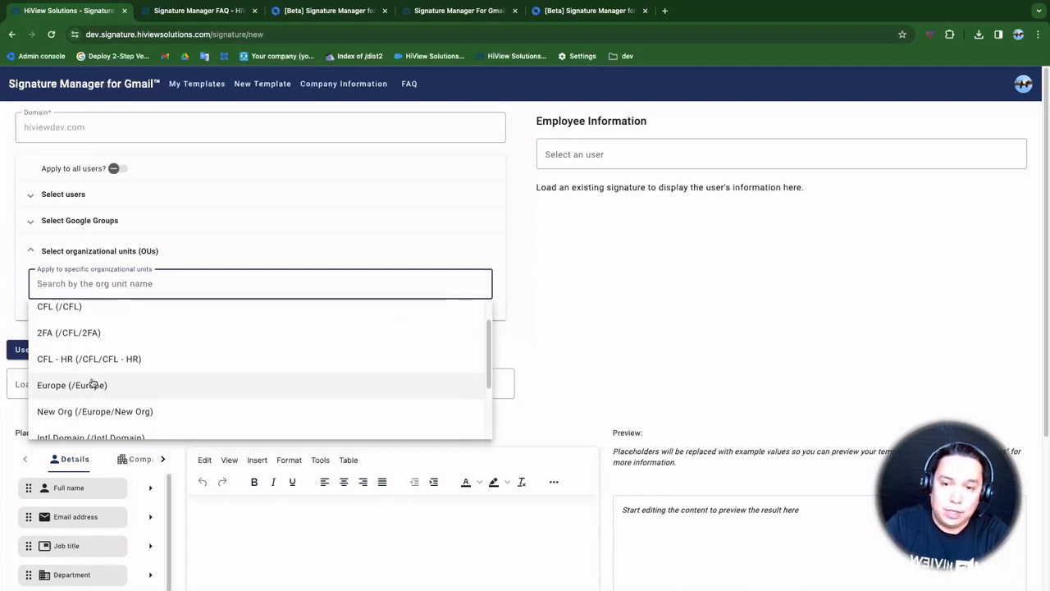
scroll(91, 393, "down", 1)
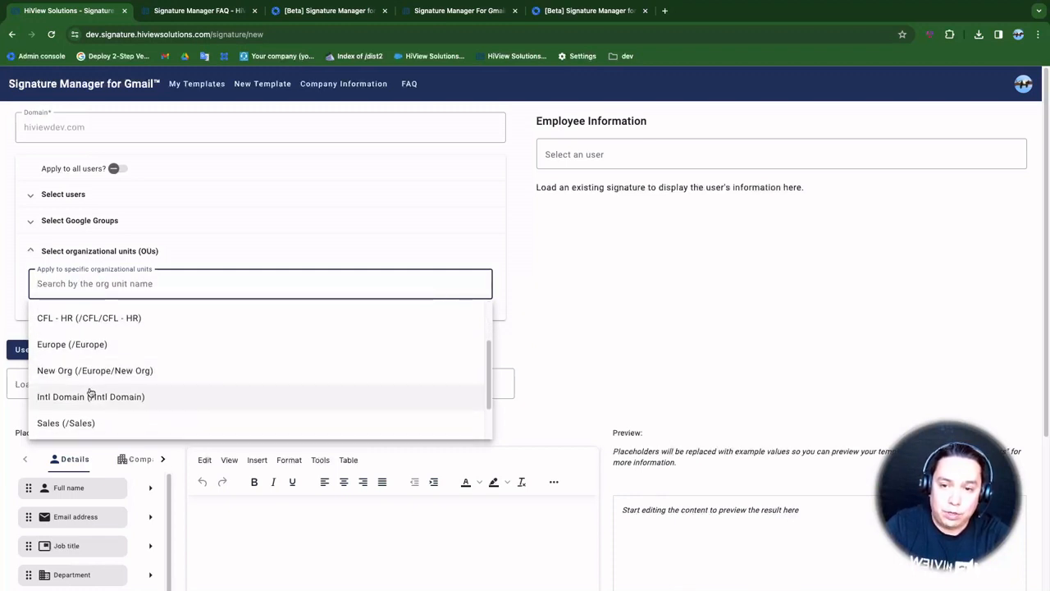
scroll(86, 402, "down", 1)
left_click(83, 410)
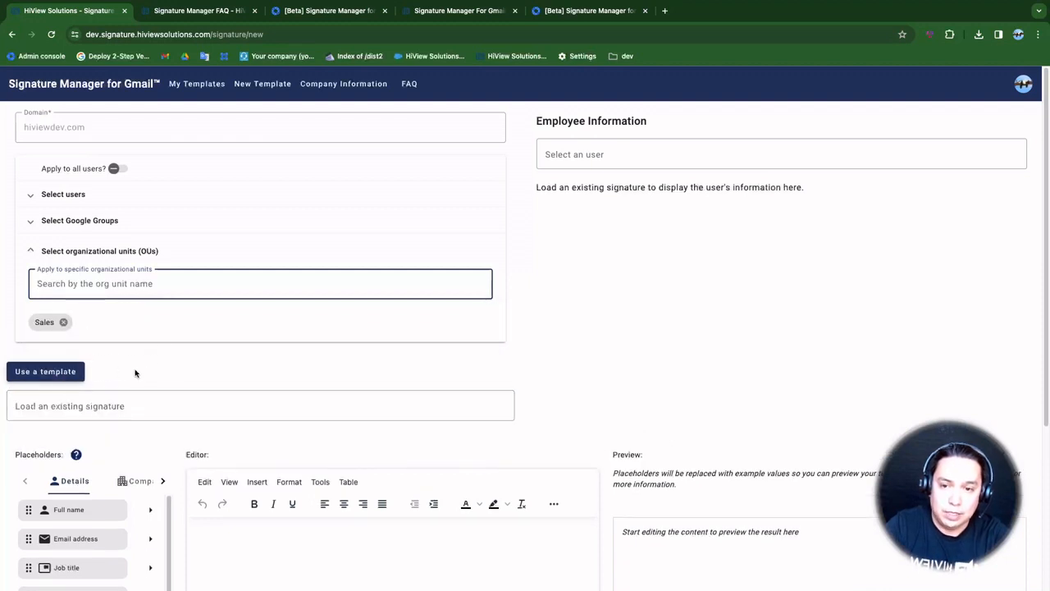
scroll(203, 353, "down", 1)
scroll(267, 420, "down", 3)
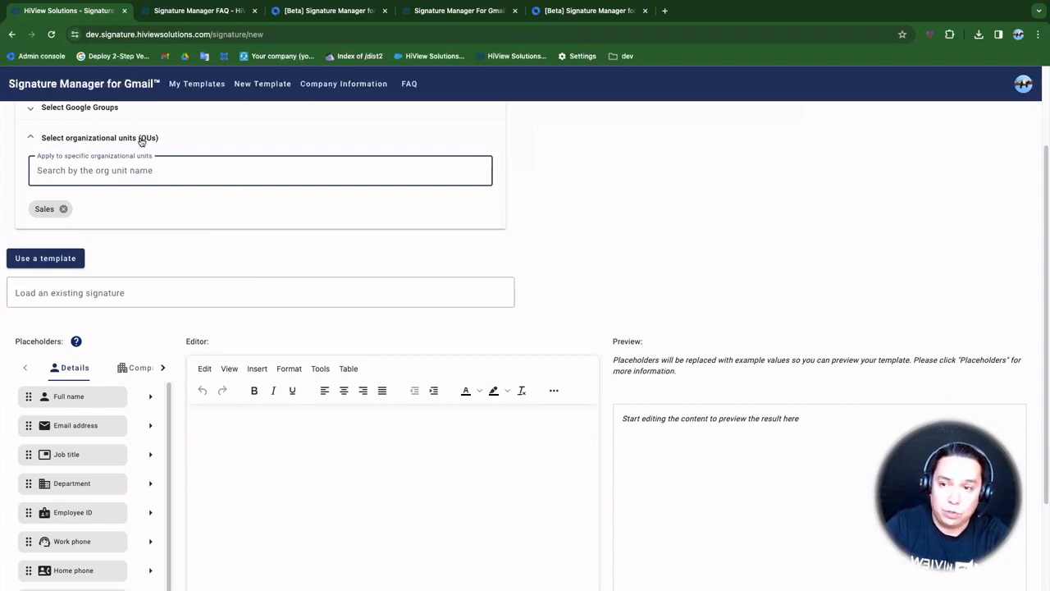
left_click(63, 209)
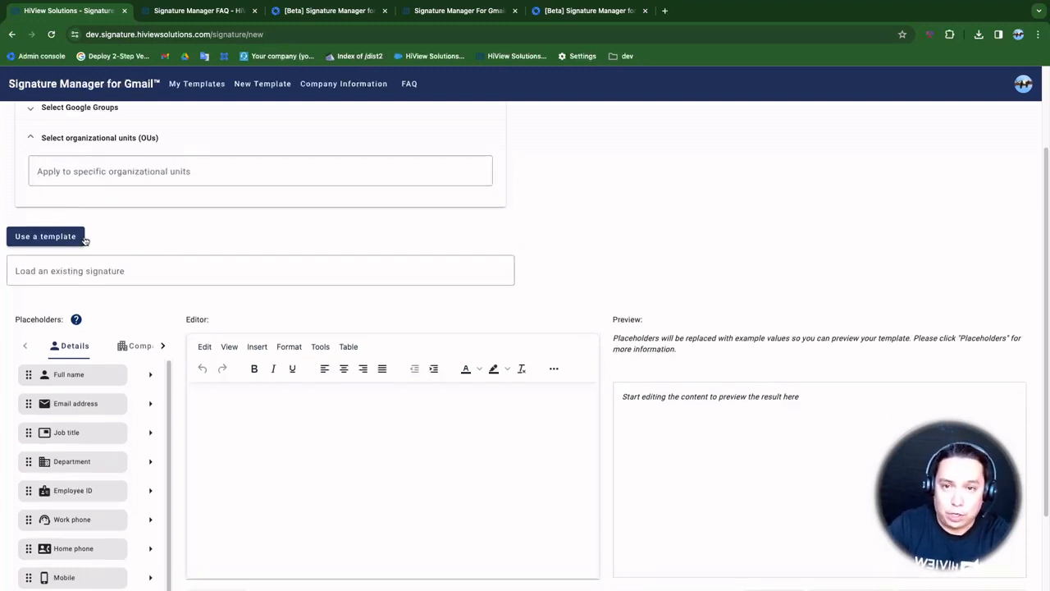
Insert the Full name placeholder on the first line of the empty signature editor.
left_click(268, 441)
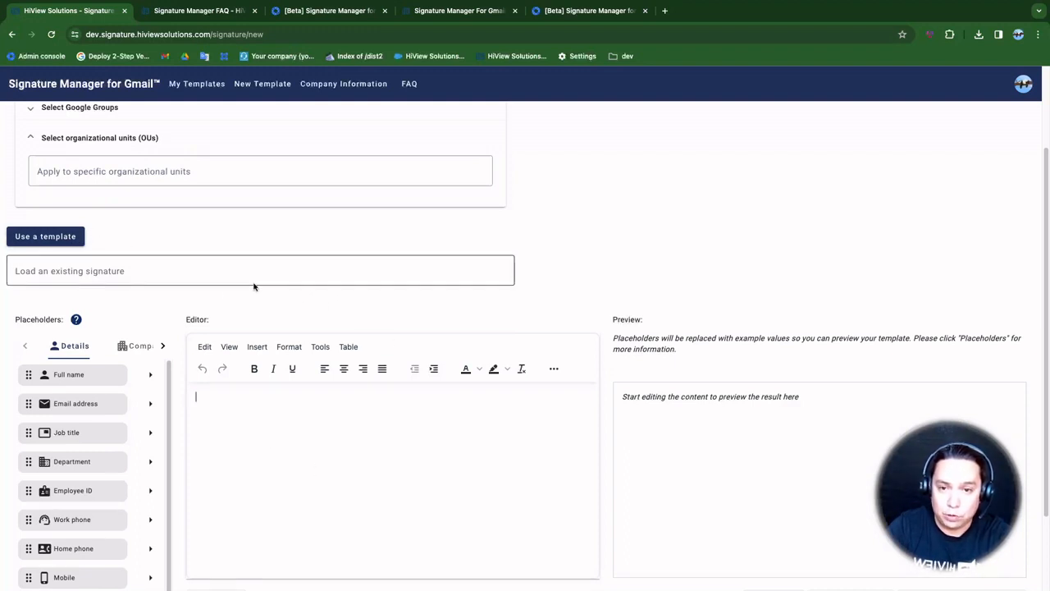
scroll(259, 362, "down", 1)
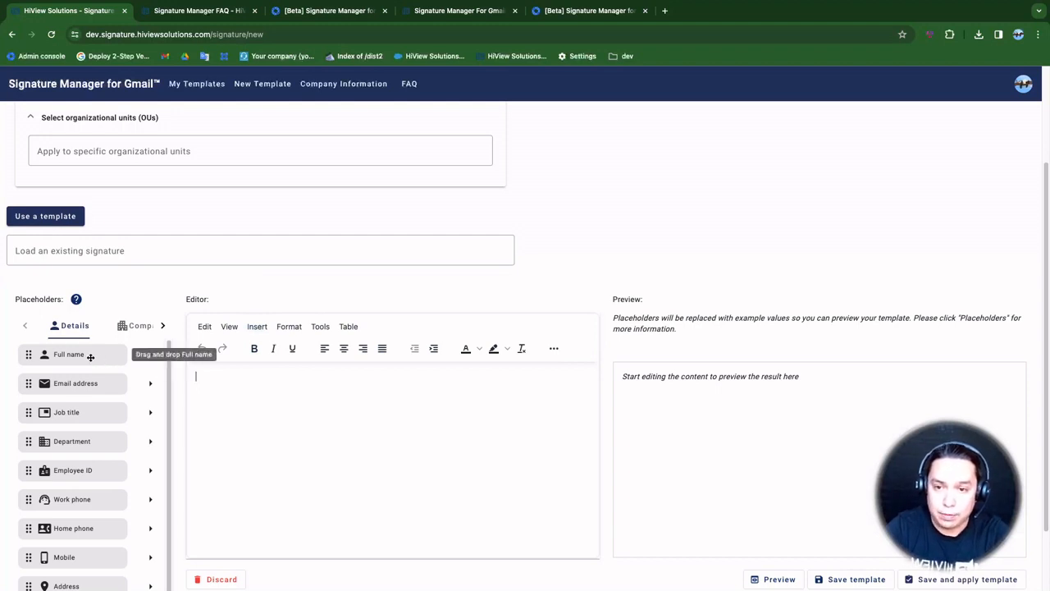
left_click_drag(81, 355, 265, 387)
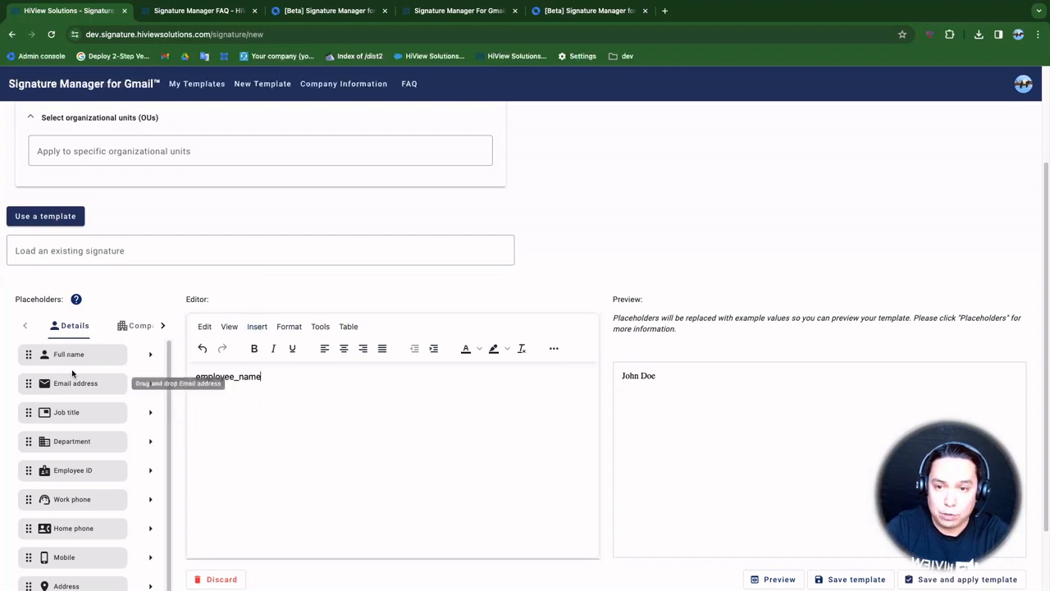
Review the example values for the employee detail placeholders, then close the list.
left_click(77, 301)
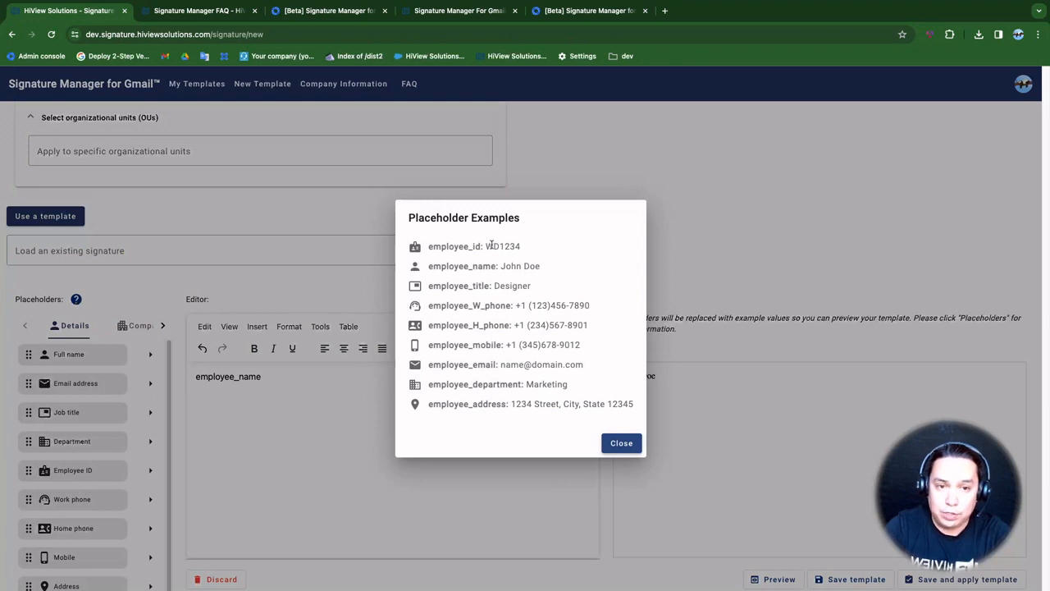
mouse_move(455, 249)
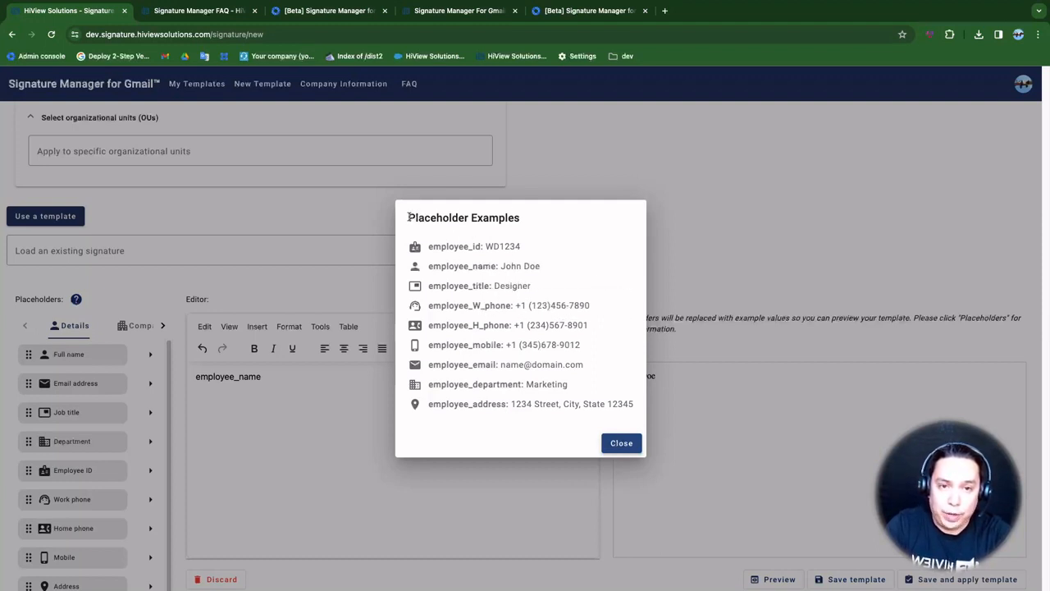
left_click_drag(408, 217, 630, 407)
left_click(610, 444)
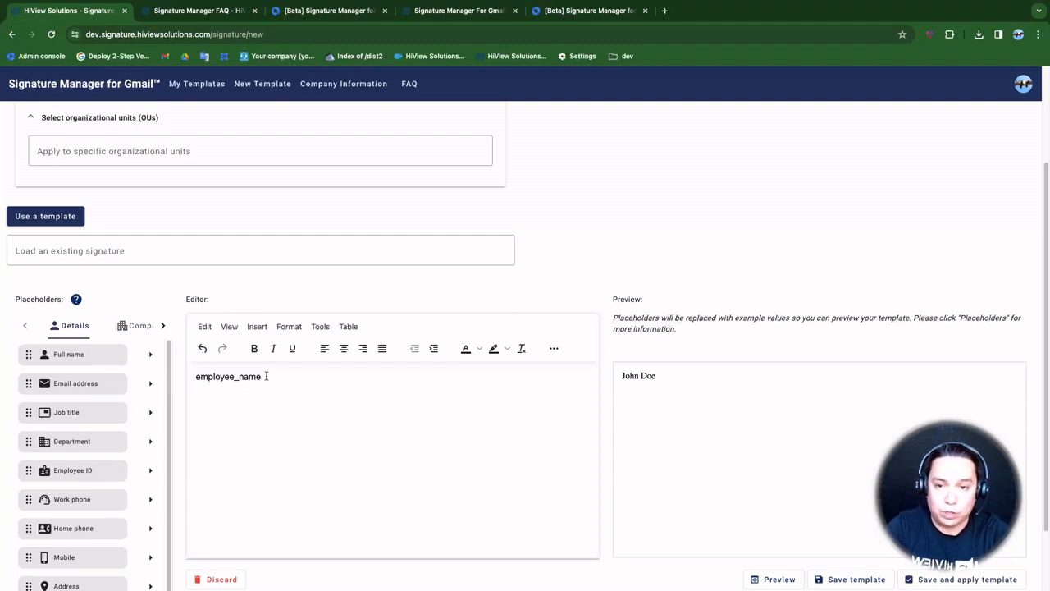
Insert the Email address and Job title placeholders below the name, each on its own line.
left_click_drag(80, 383, 254, 404)
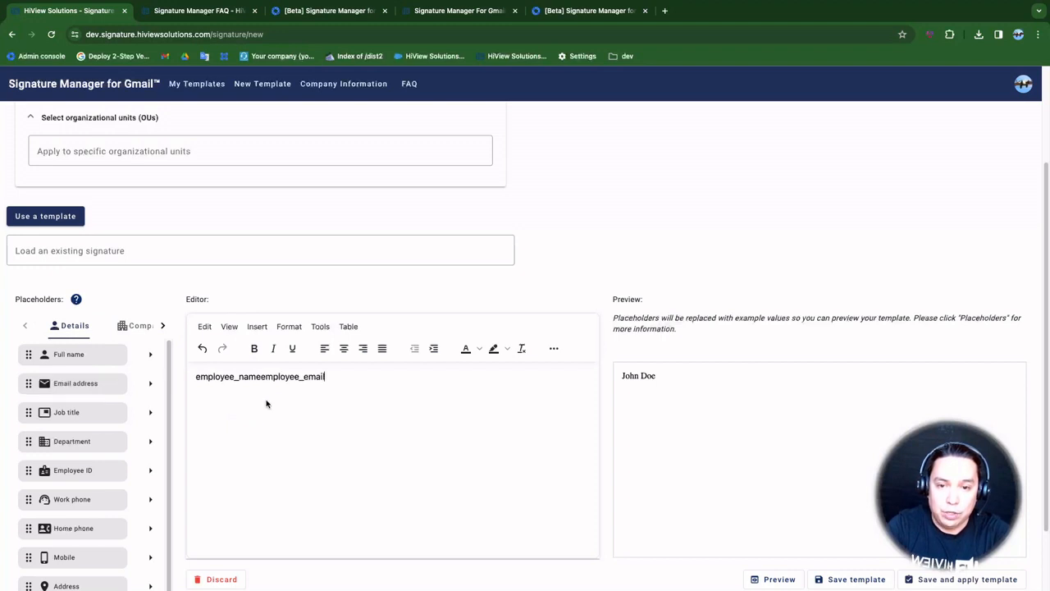
key("Return")
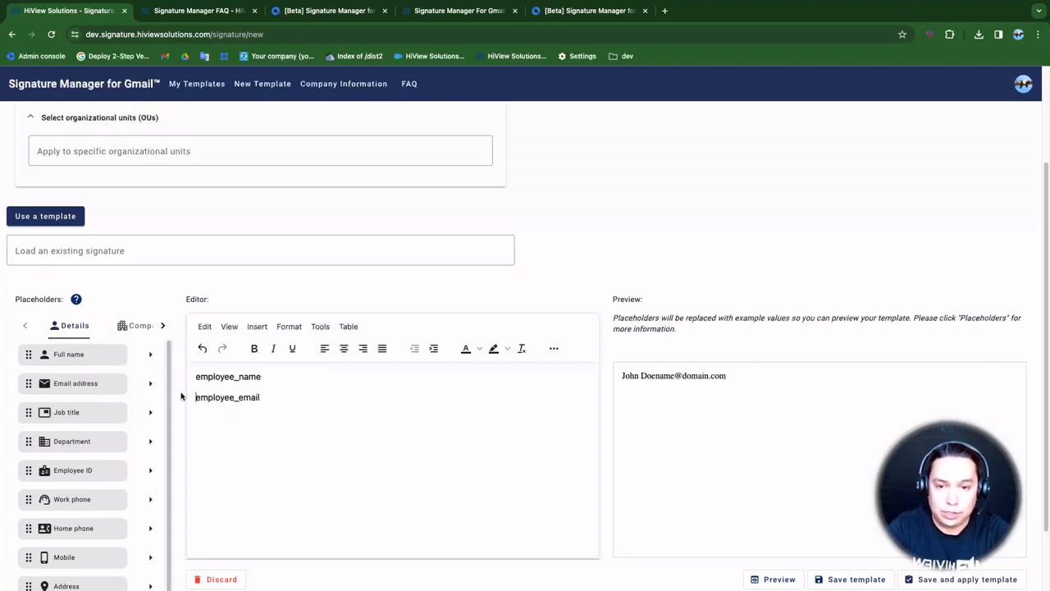
left_click_drag(74, 412, 285, 401)
left_click(260, 398)
key("Return")
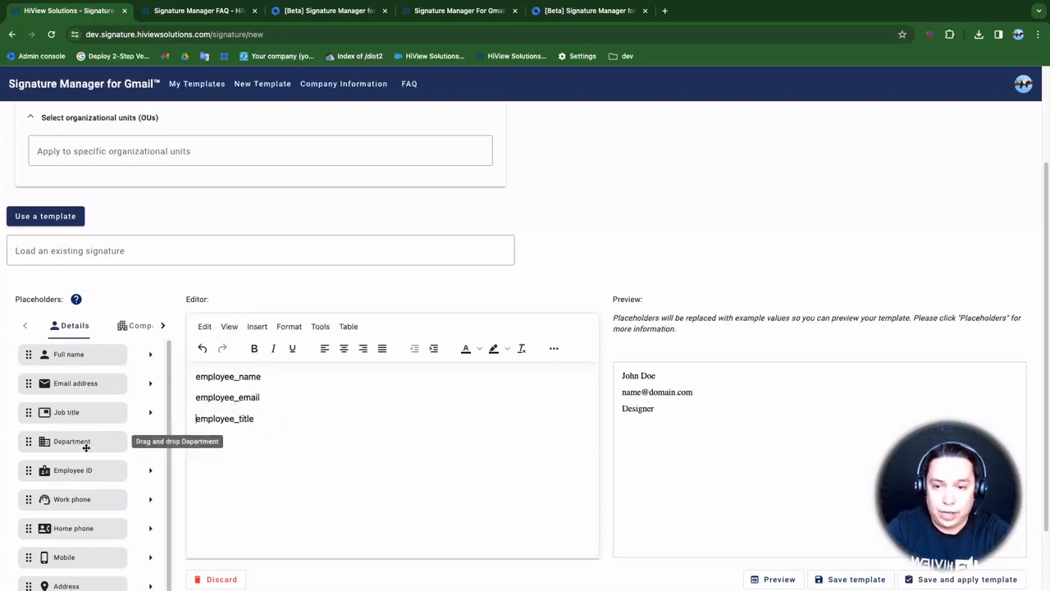
Insert the Department placeholder on its own line below the job title in the signature.
left_click_drag(77, 440, 304, 429)
key("Return")
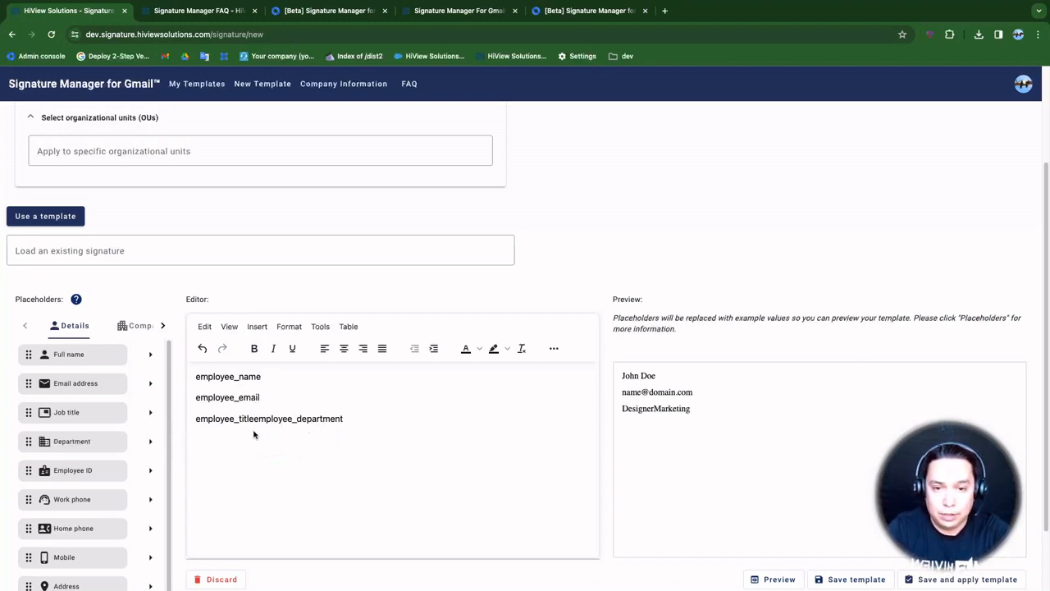
key("Return")
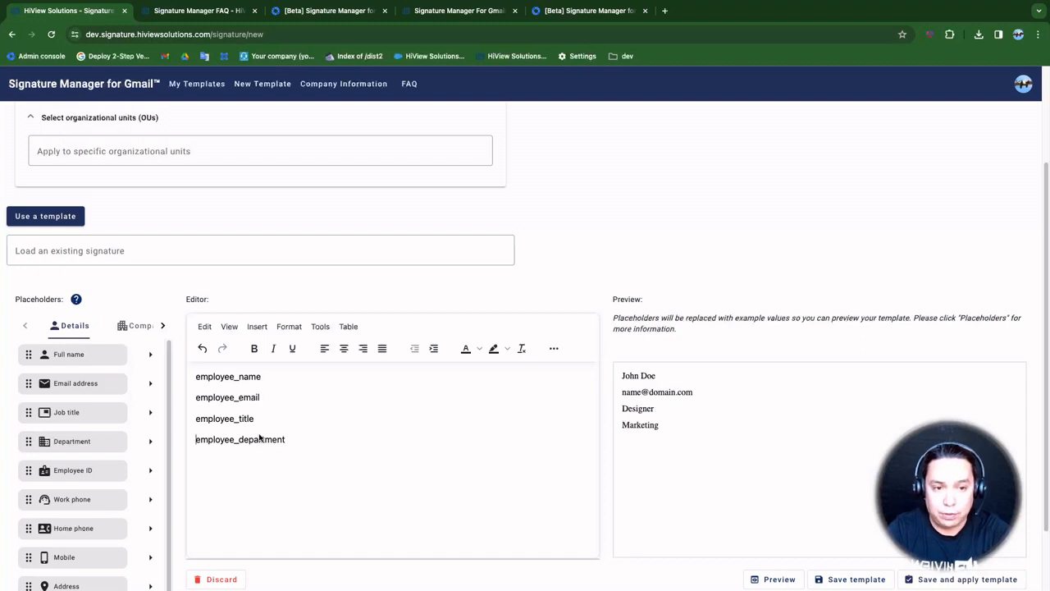
scroll(276, 473, "down", 2)
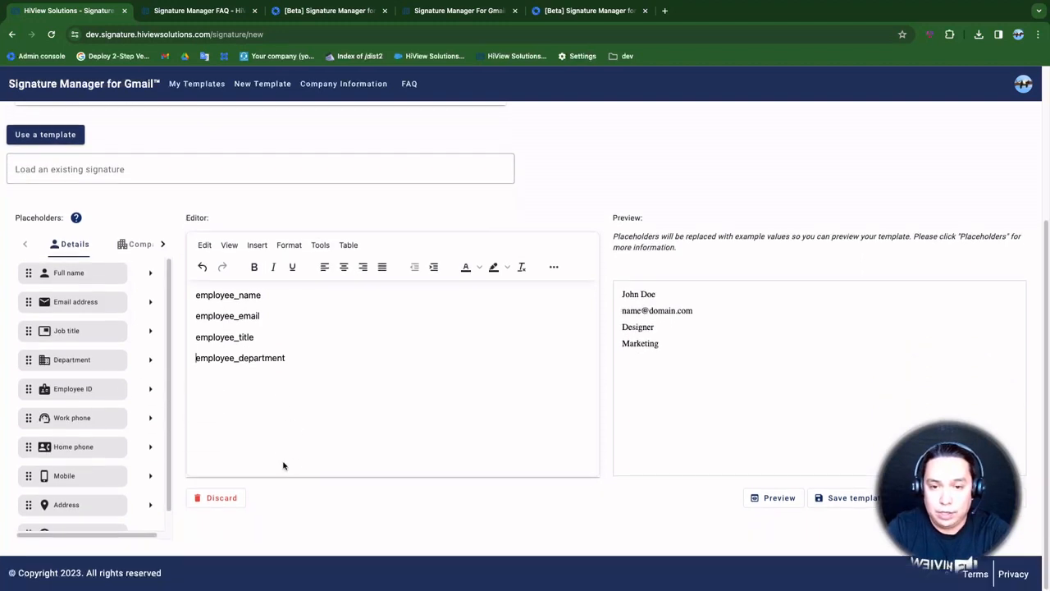
Add a blank line above the employee name and insert the Profile picture placeholder there.
left_click(302, 366)
key("Return")
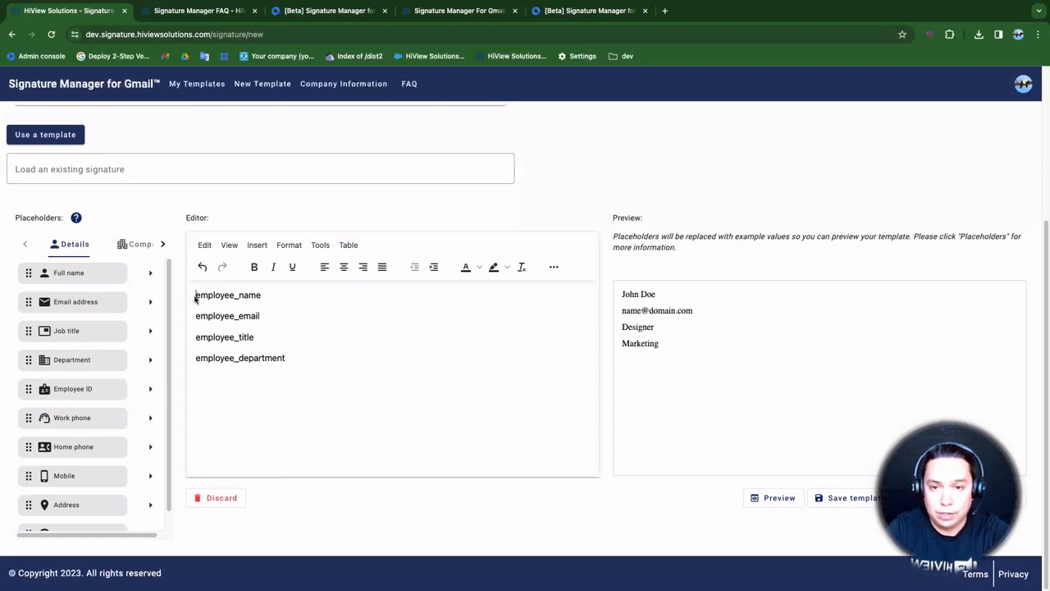
key("Return")
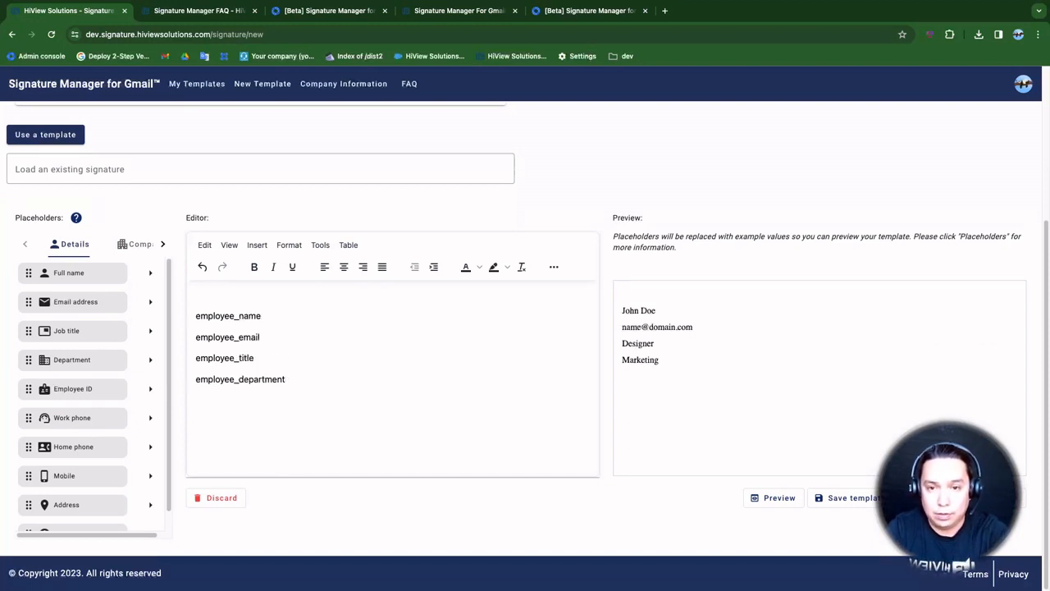
scroll(96, 366, "down", 1)
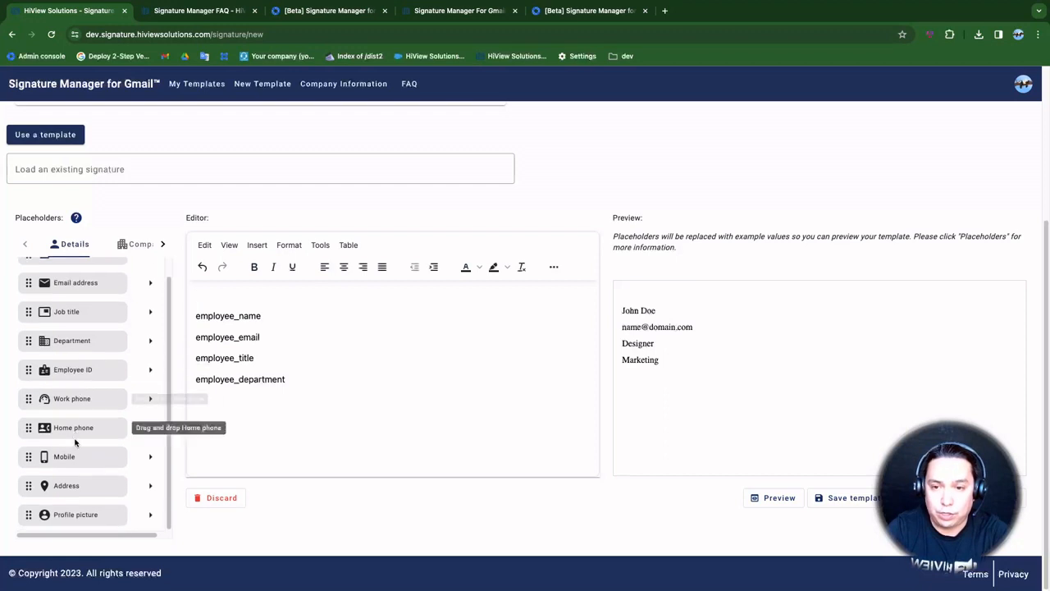
left_click_drag(71, 515, 239, 301)
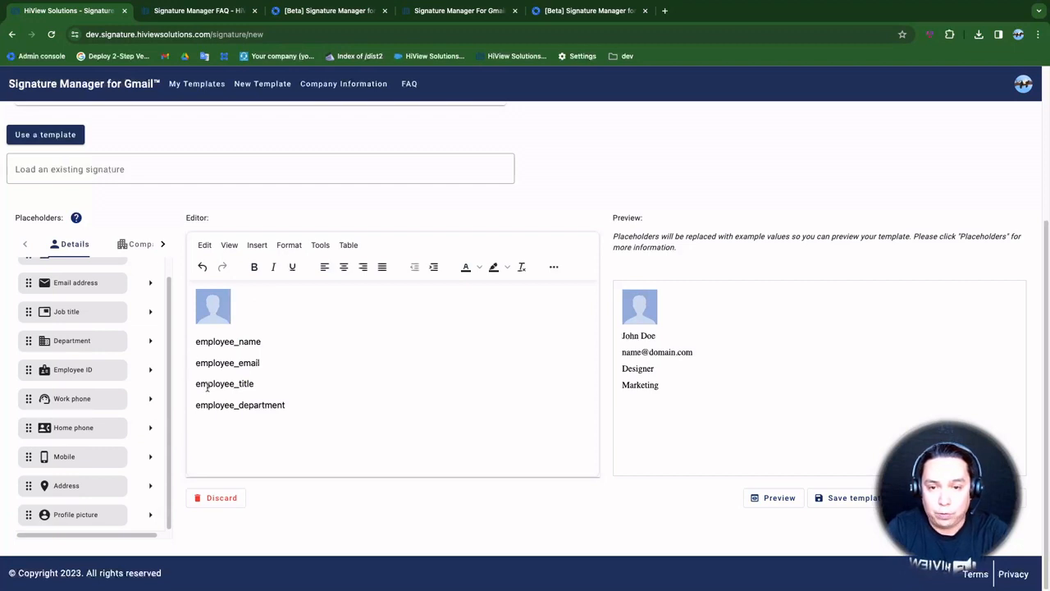
Join name with email and job title with department, each pair on one line separated by " | ".
key("BackSpace")
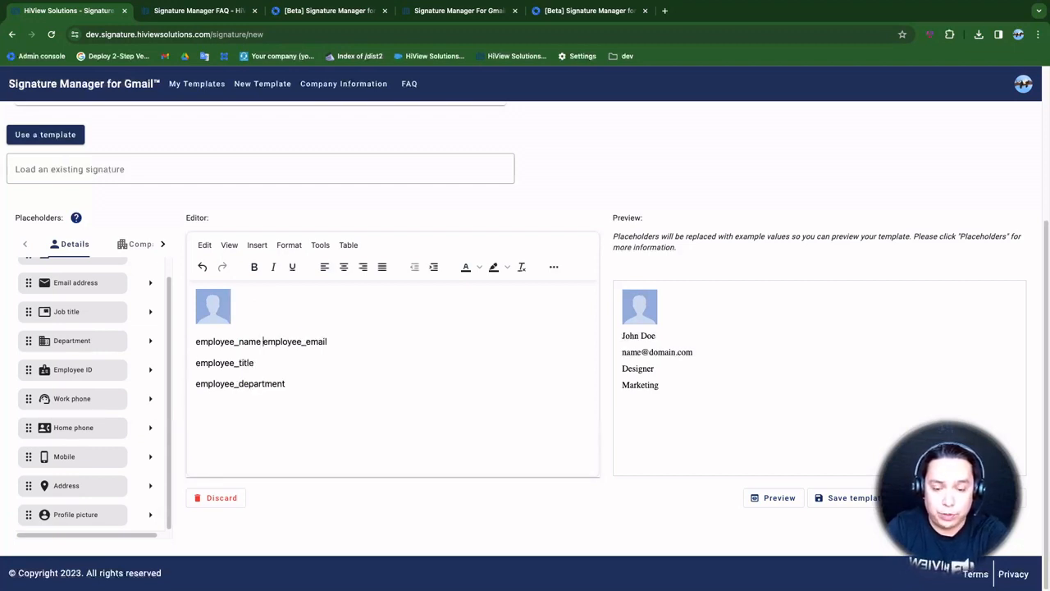
type("|")
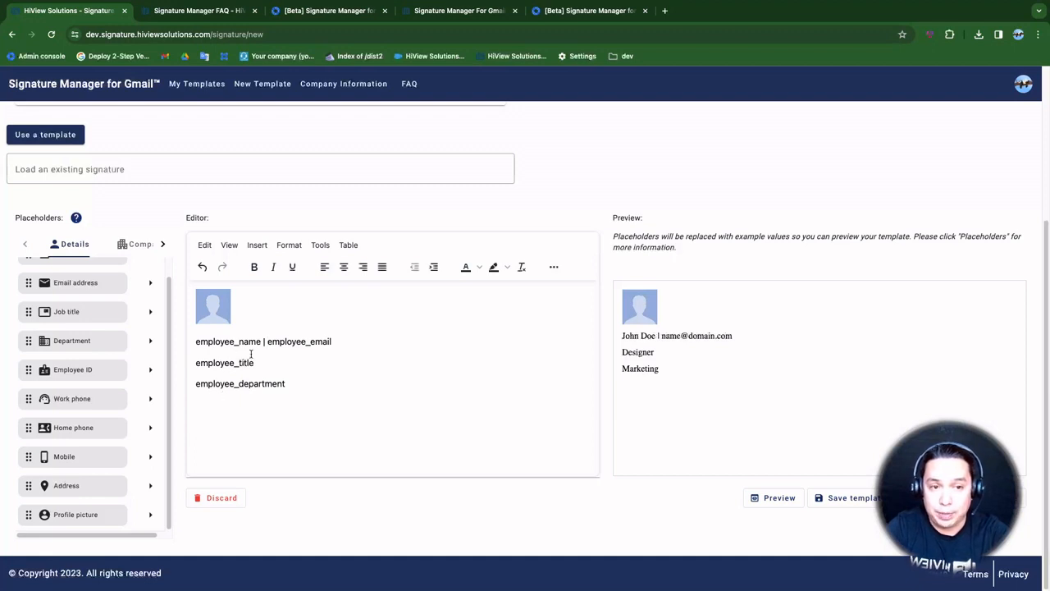
left_click(196, 384)
key("BackSpace")
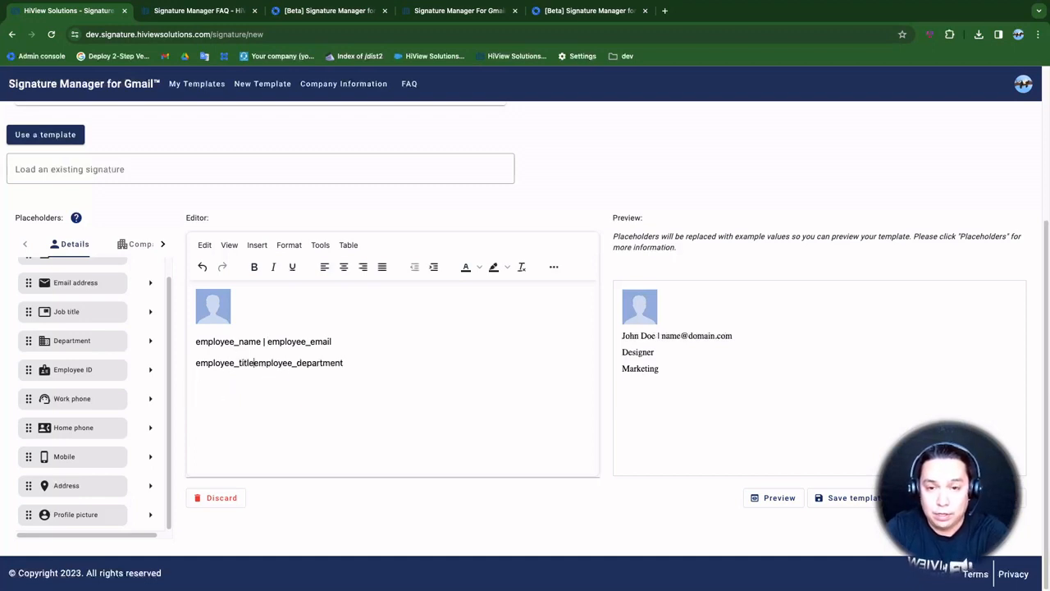
type("|")
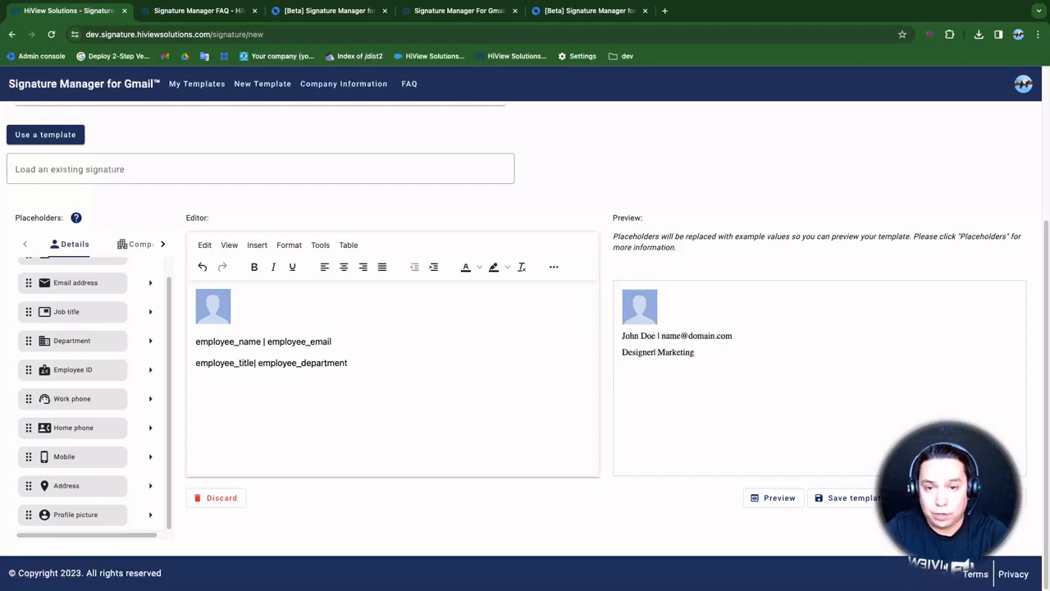
key("Left")
key("Left")
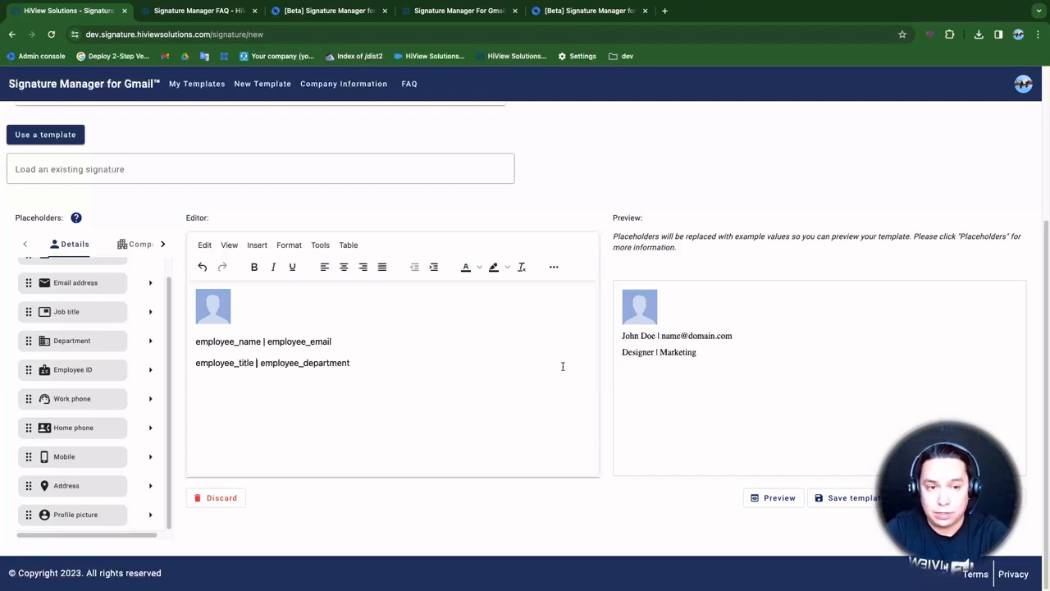
left_click(423, 365)
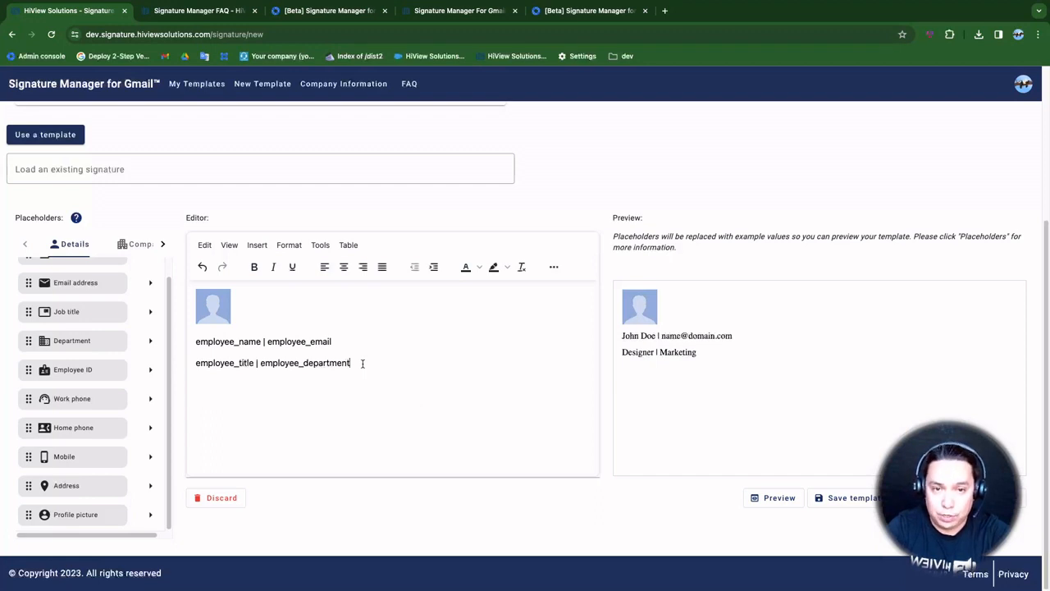
Save the signature as a new template named "Sales Demo".
left_click(845, 498)
type("SAless ")
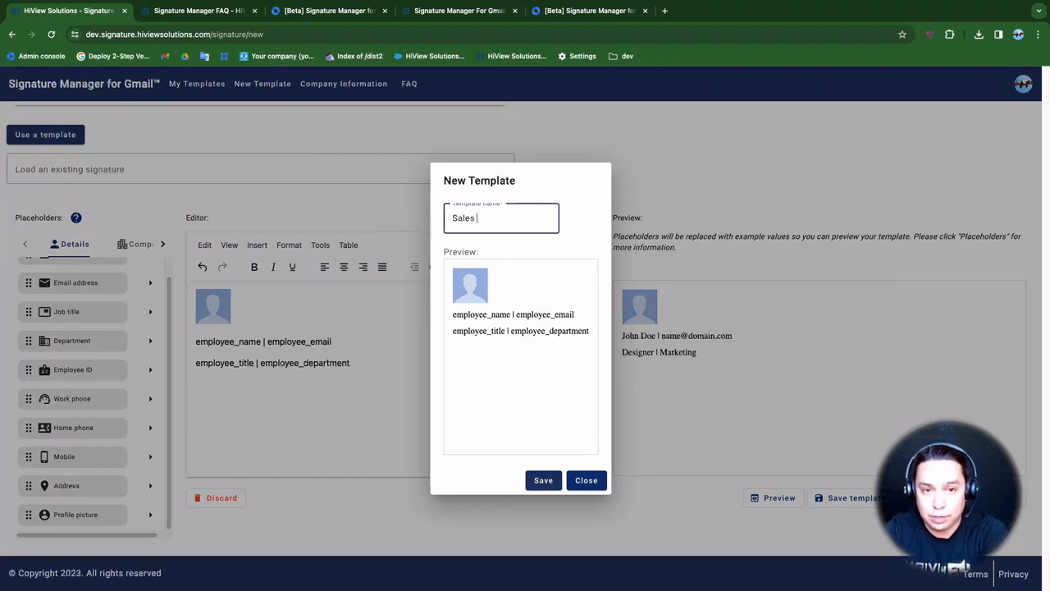
type("Demo")
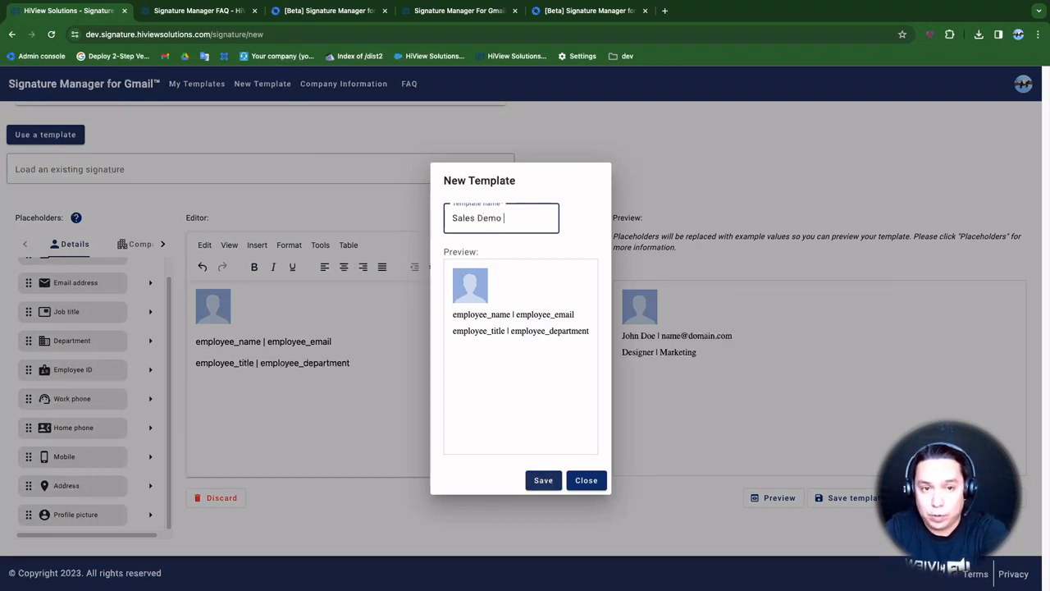
left_click(542, 480)
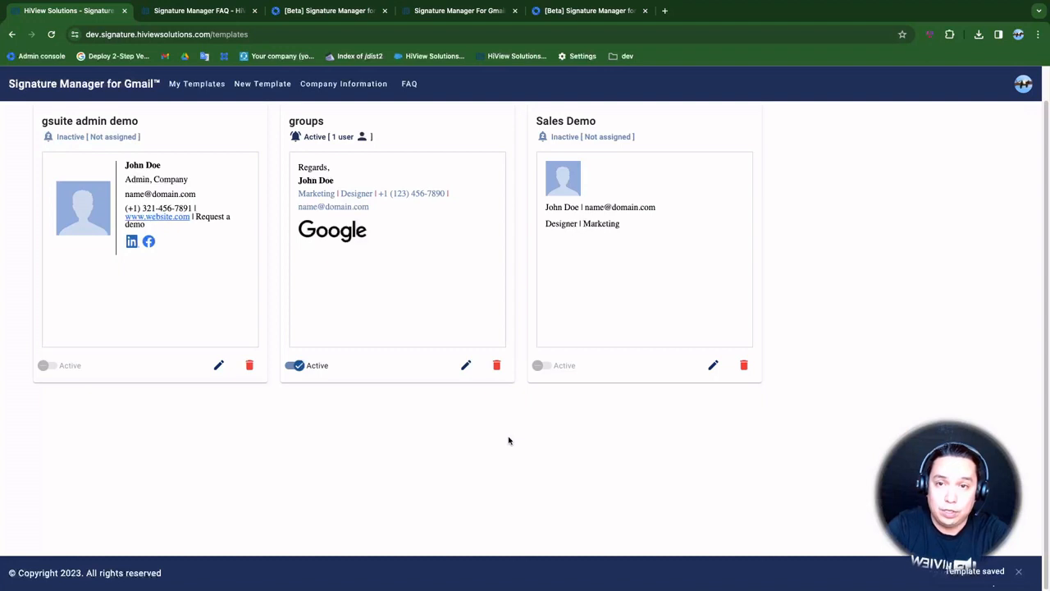
Deactivate the groups template, then activate it again.
scroll(478, 417, "up", 1)
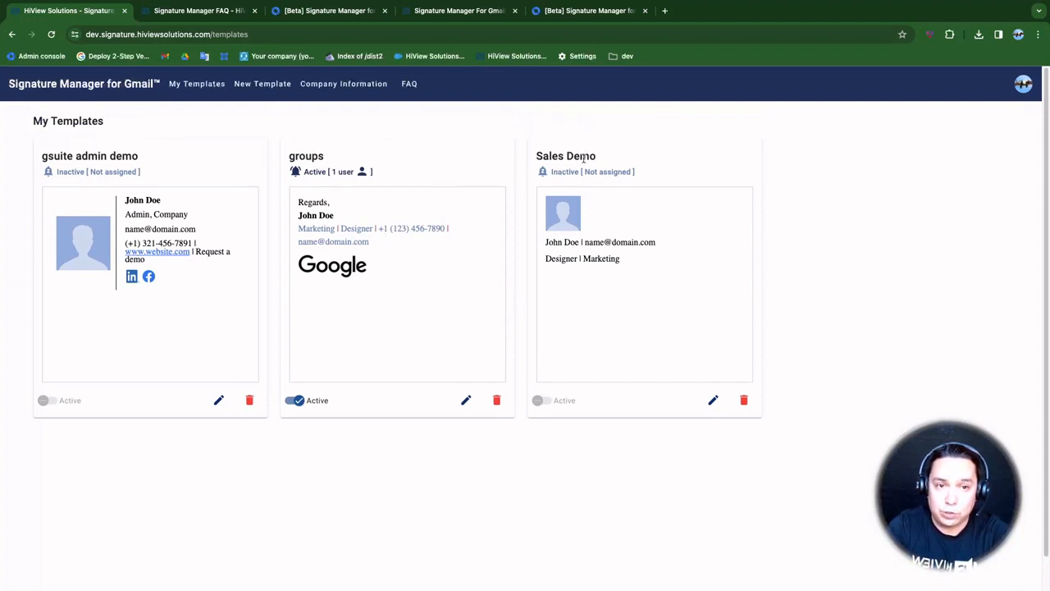
left_click(294, 402)
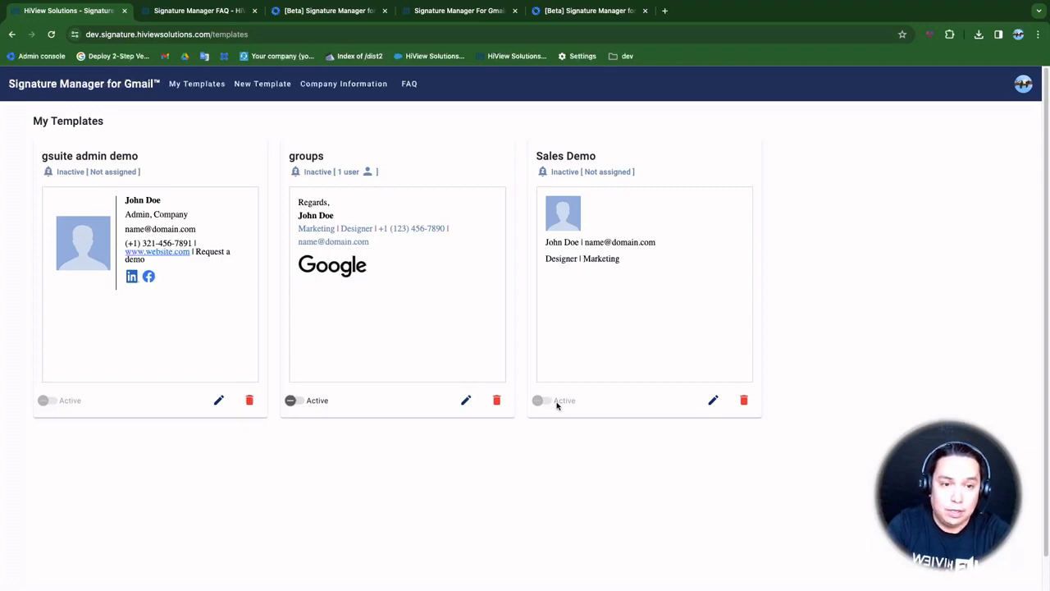
left_click(297, 403)
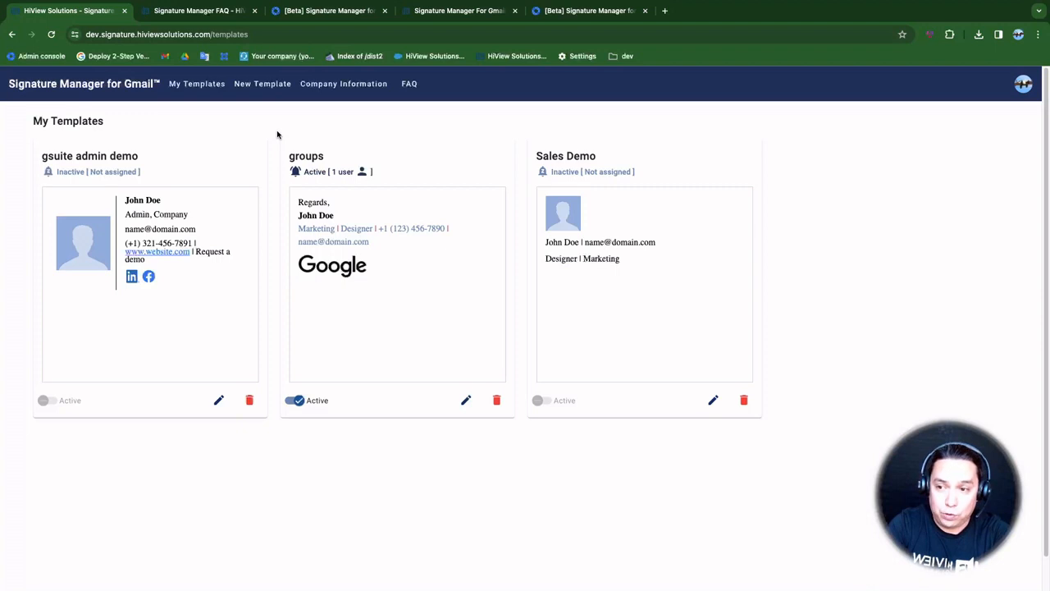
Start another new template and load the existing signature of the G Suite admin account into the editor.
left_click(269, 85)
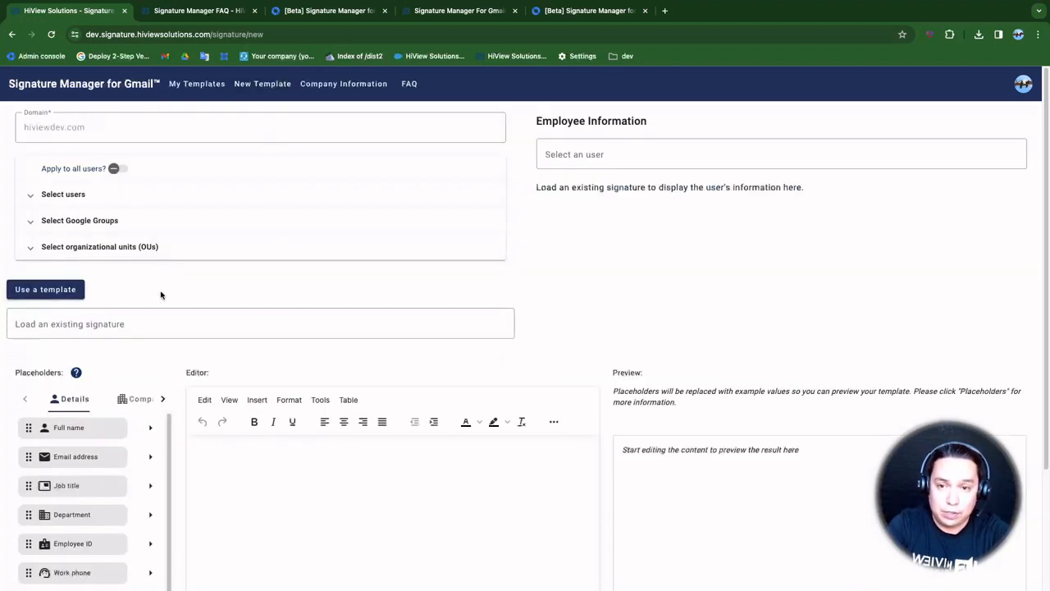
left_click(89, 328)
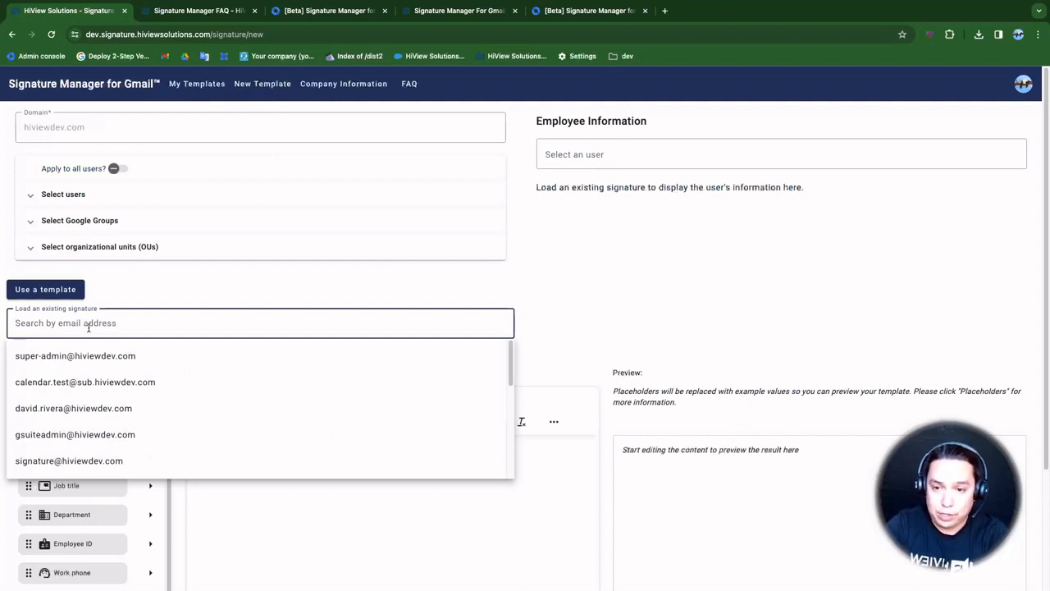
left_click(151, 296)
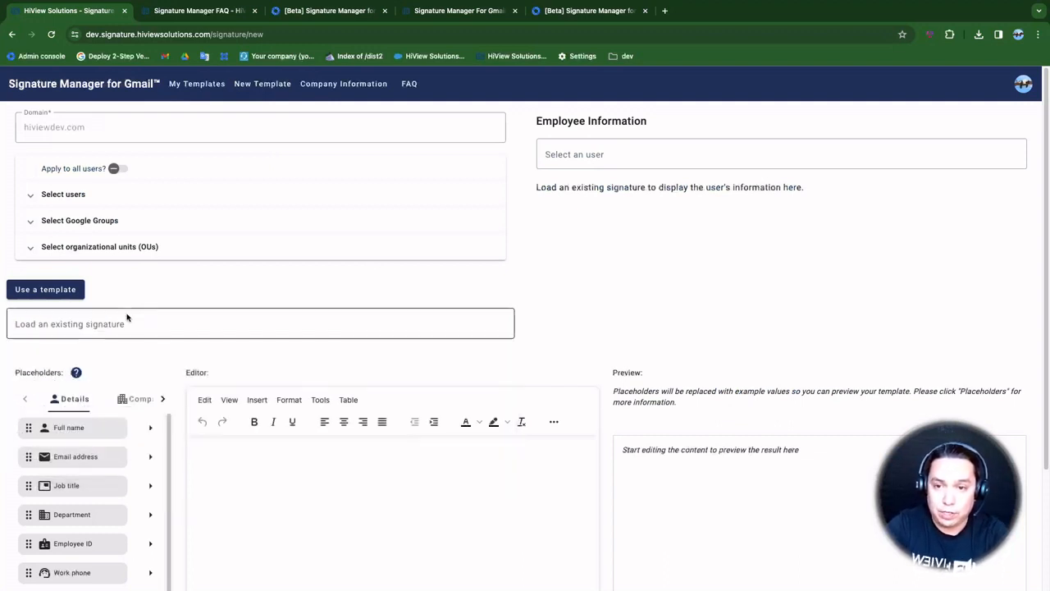
left_click(96, 323)
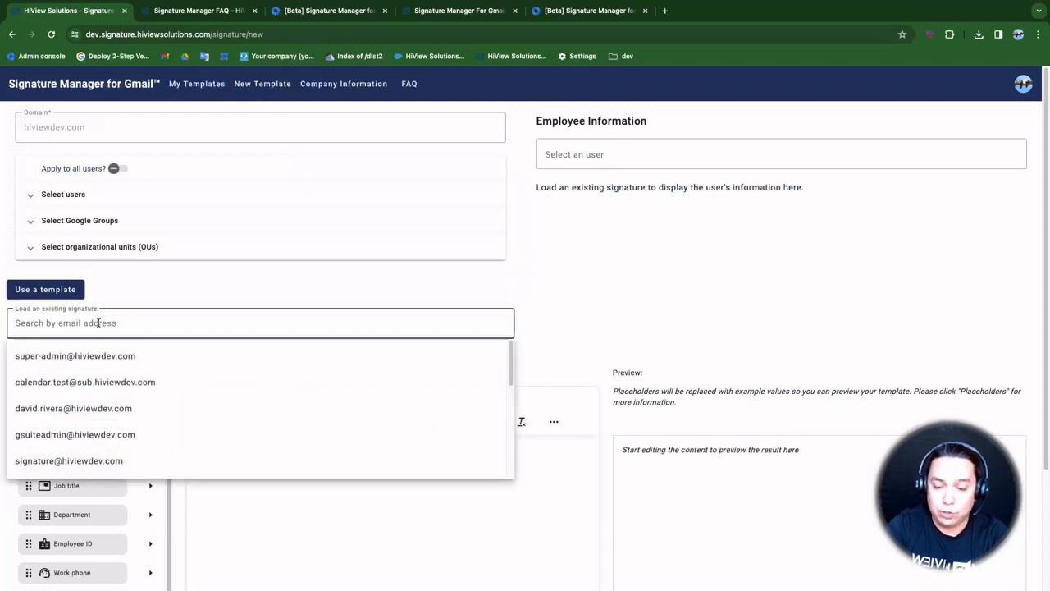
type("si")
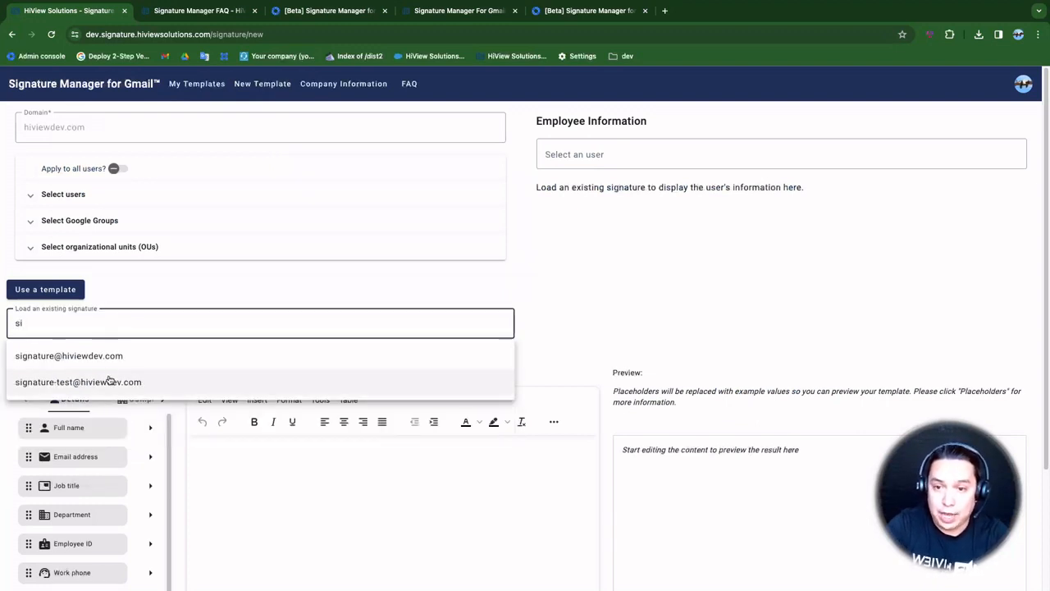
key("BackSpace")
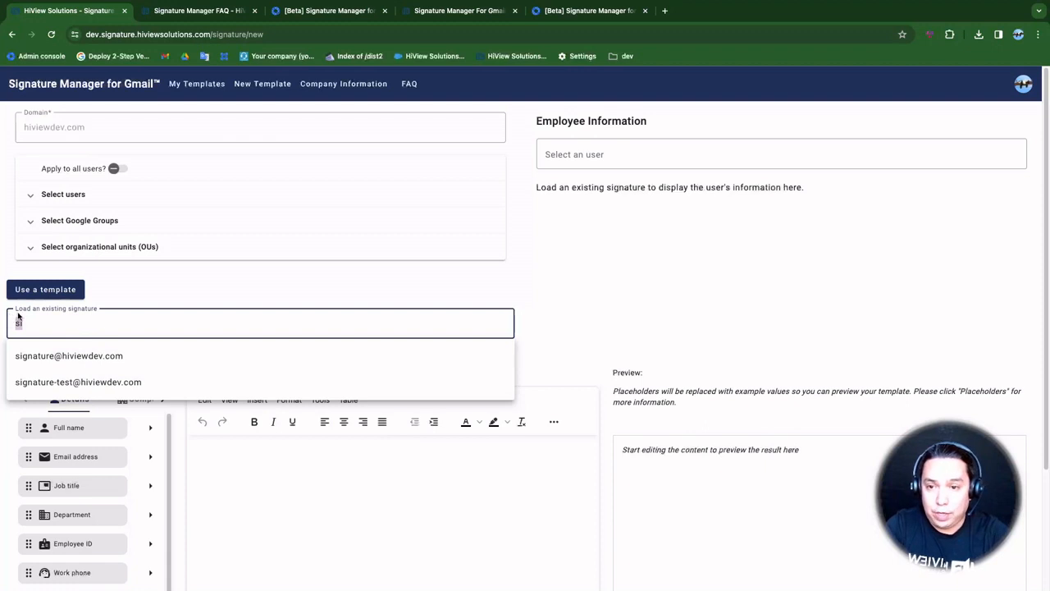
type("gs")
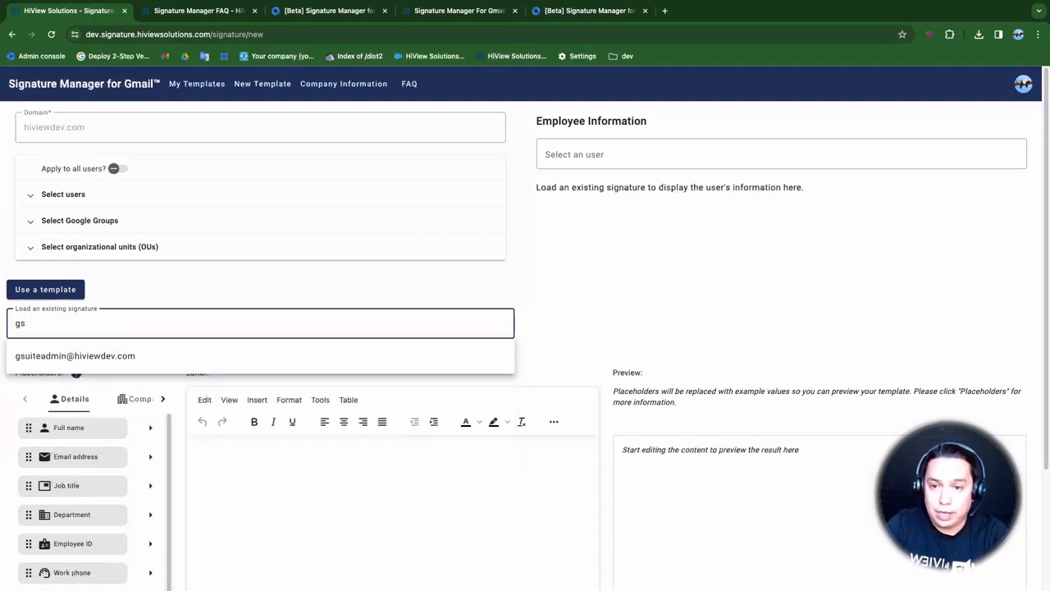
left_click(97, 355)
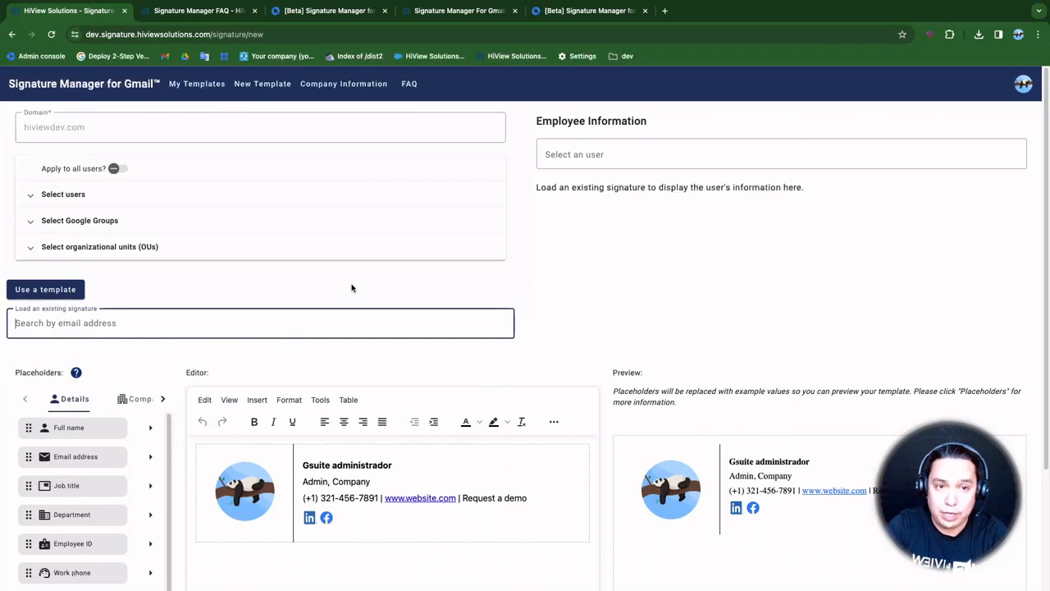
Examine the profile picture, name and job title line of the loaded signature in the editor.
scroll(393, 293, "down", 1)
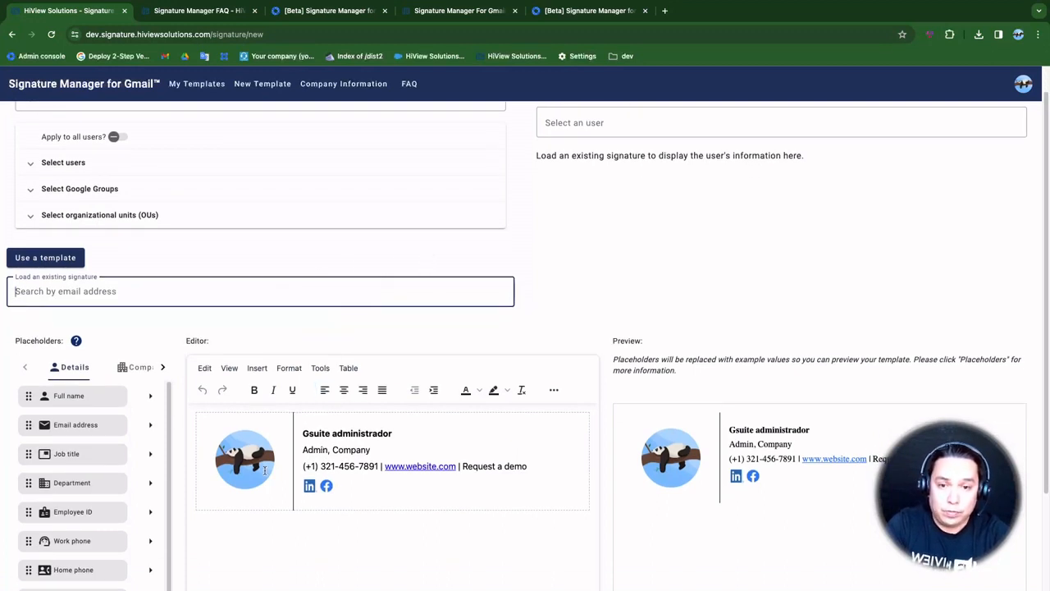
left_click(261, 468)
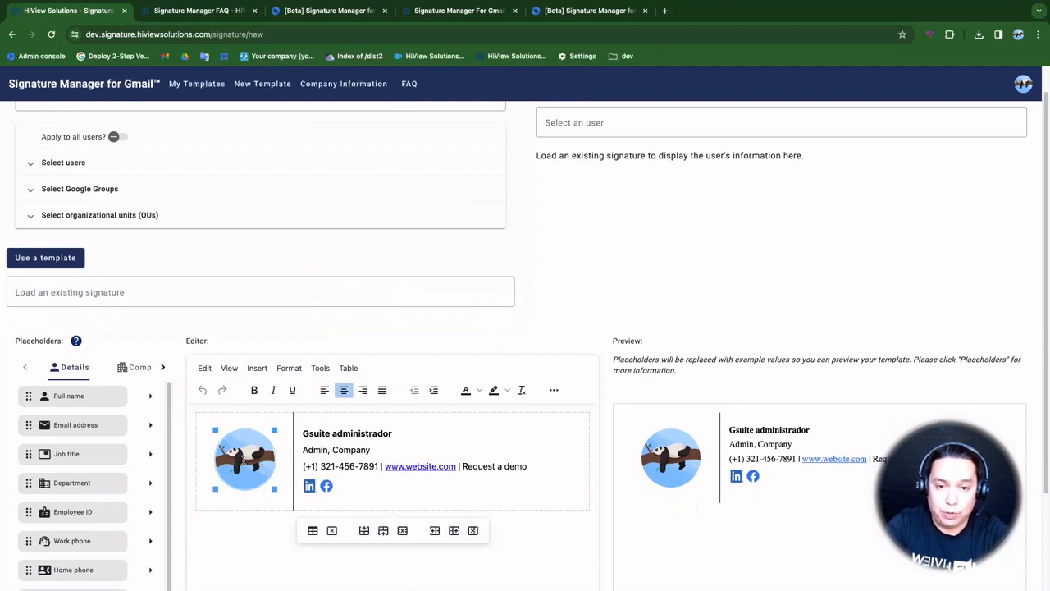
left_click(395, 433)
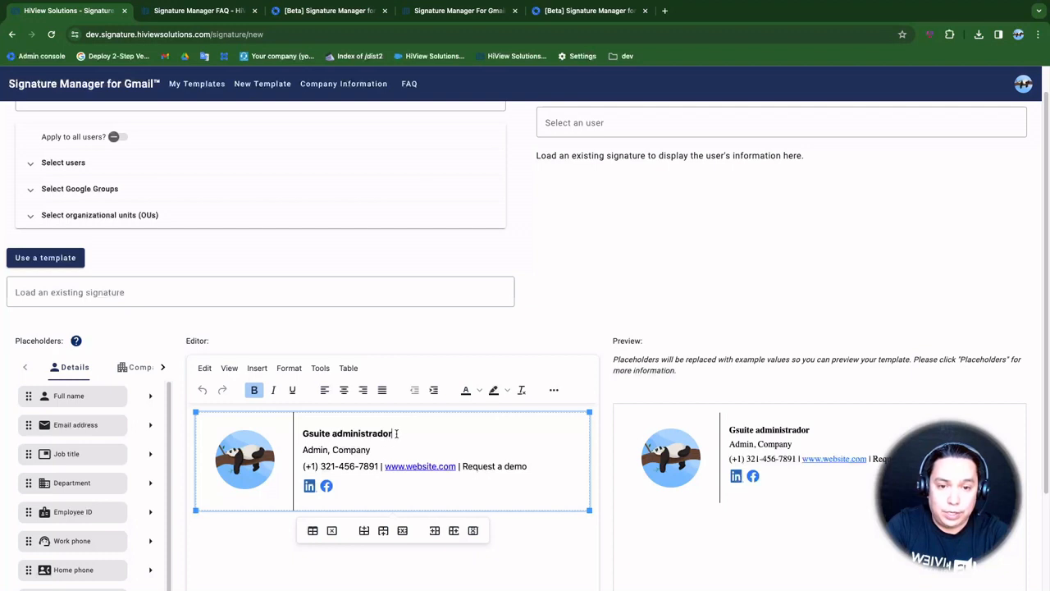
left_click(327, 450)
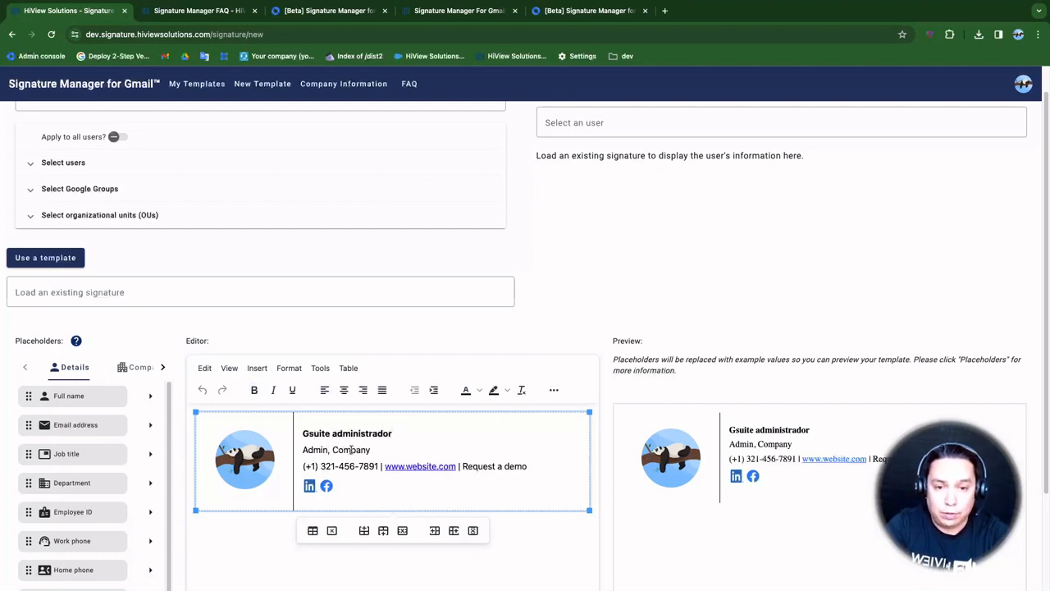
left_click(385, 448)
Bring up the social media placeholders for the loaded signature and find the YouTube entry.
scroll(386, 448, "down", 1)
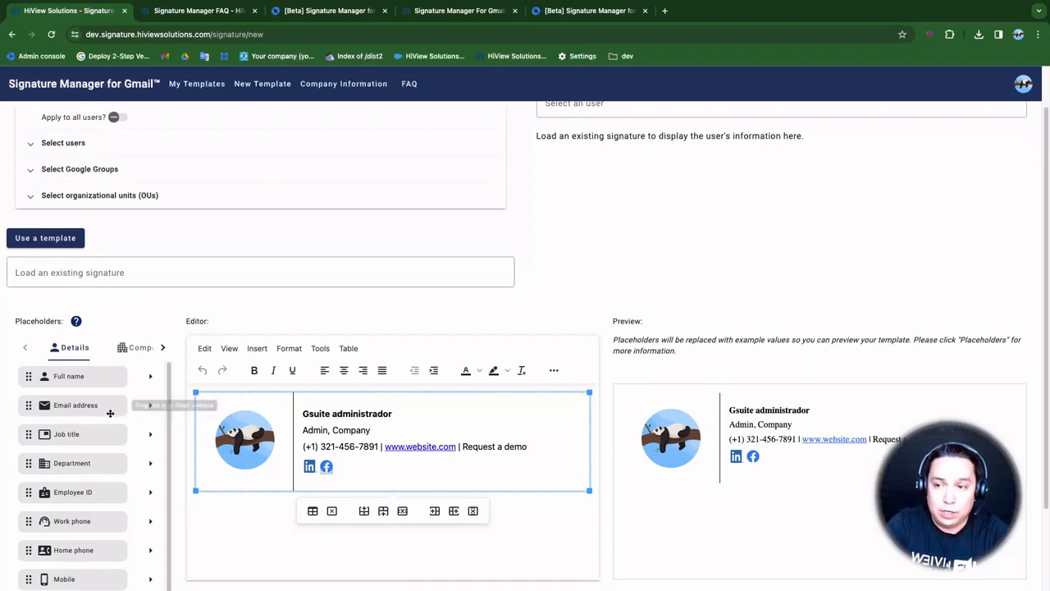
left_click(163, 347)
left_click(163, 349)
left_click(163, 350)
left_click(162, 350)
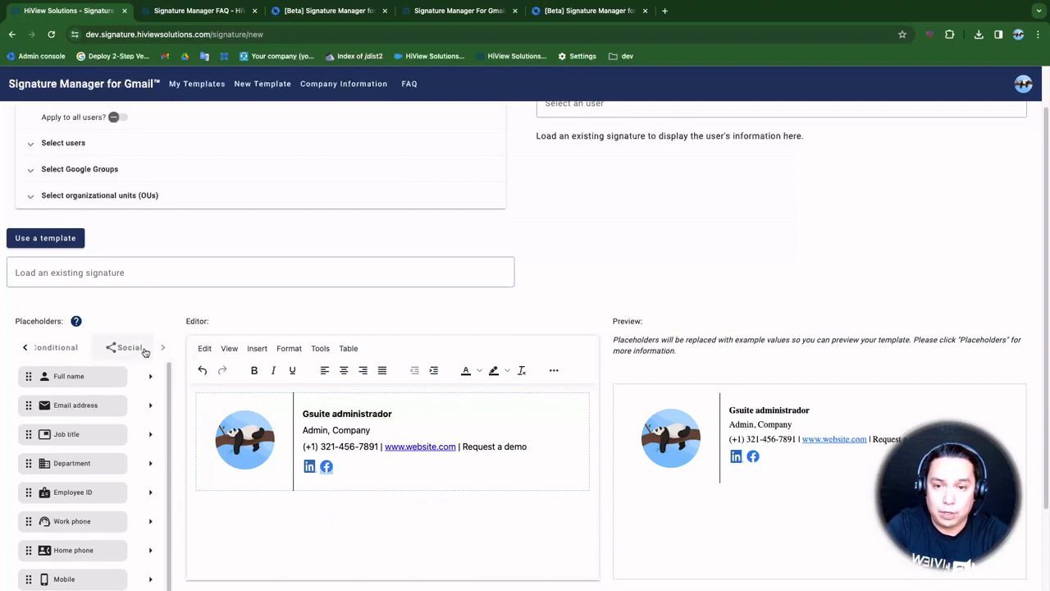
left_click(131, 349)
scroll(103, 411, "down", 1)
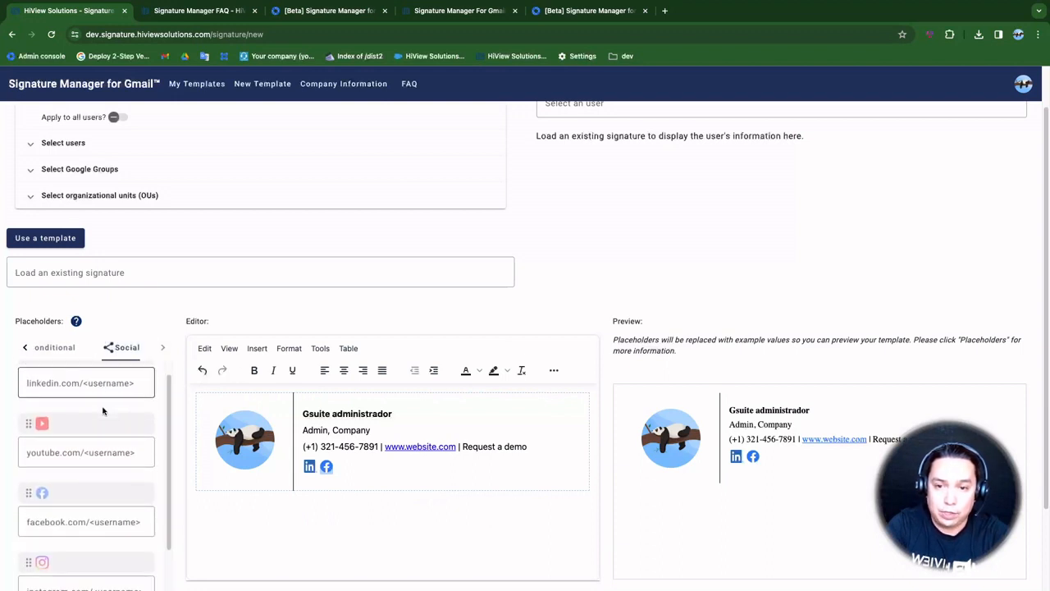
Set the username of the YouTube social placeholder to "hiviewsolutions".
left_click(104, 455)
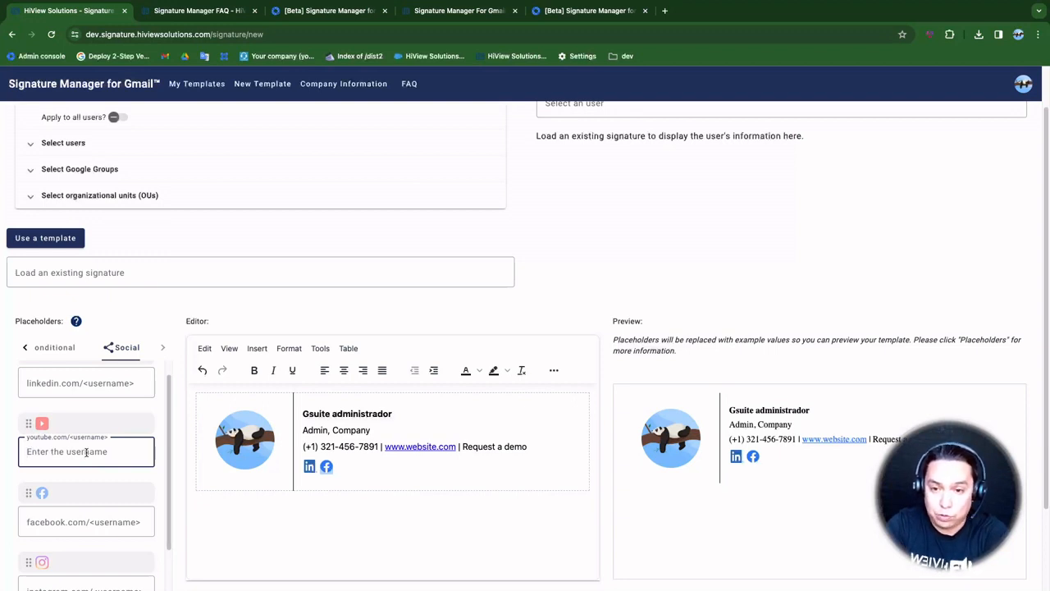
type("googl")
key("BackSpace")
key("BackSpace")
key("BackSpace")
key("BackSpace")
key("BackSpace")
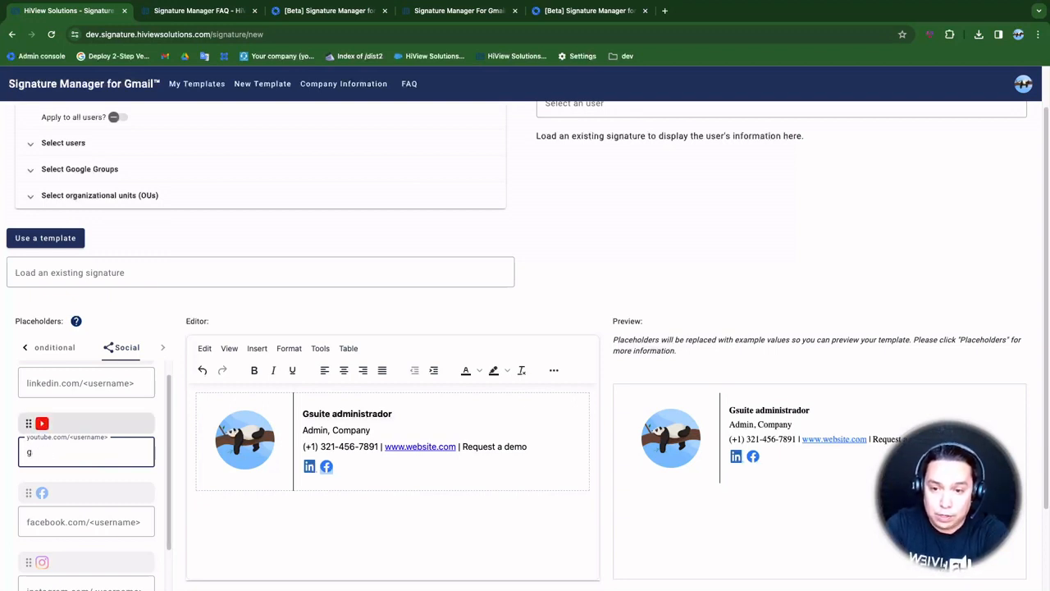
type("hiviewsolutions")
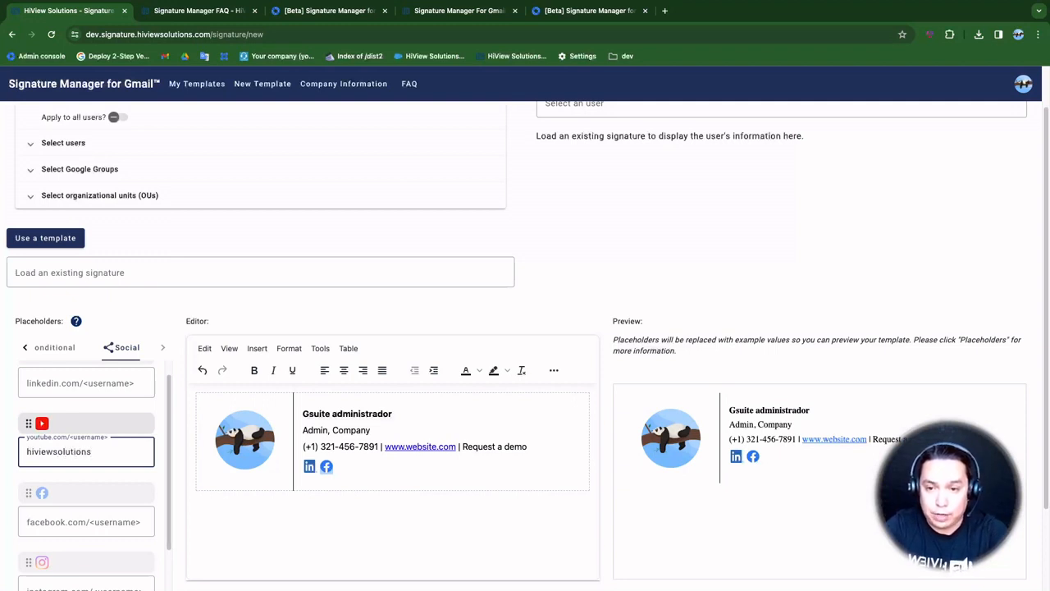
Insert the YouTube link icon after the Facebook icon in the signature.
left_click(135, 410)
left_click_drag(83, 423, 369, 470)
left_click(362, 473)
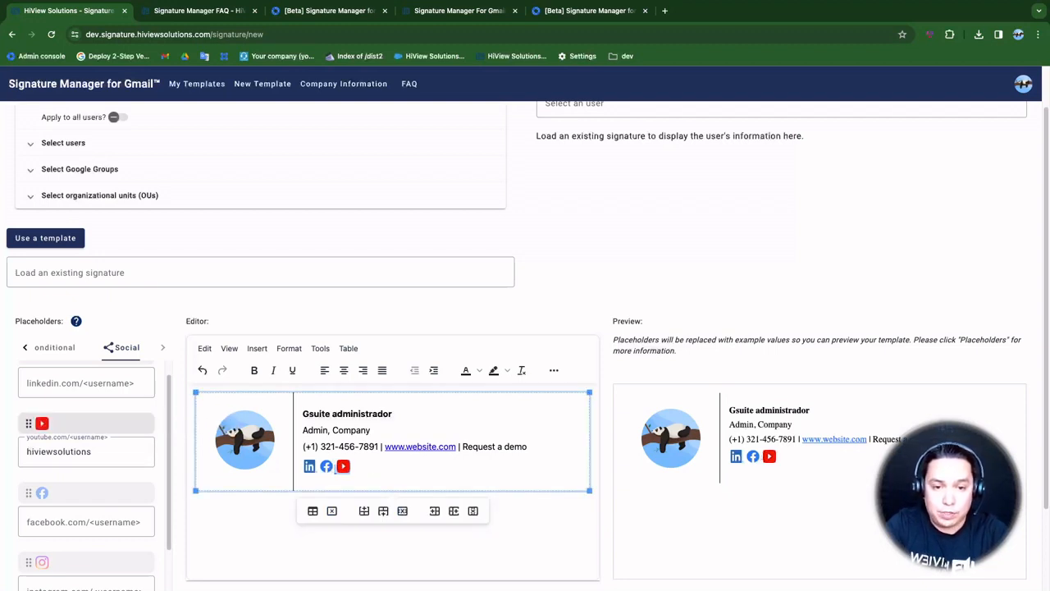
left_click(787, 470)
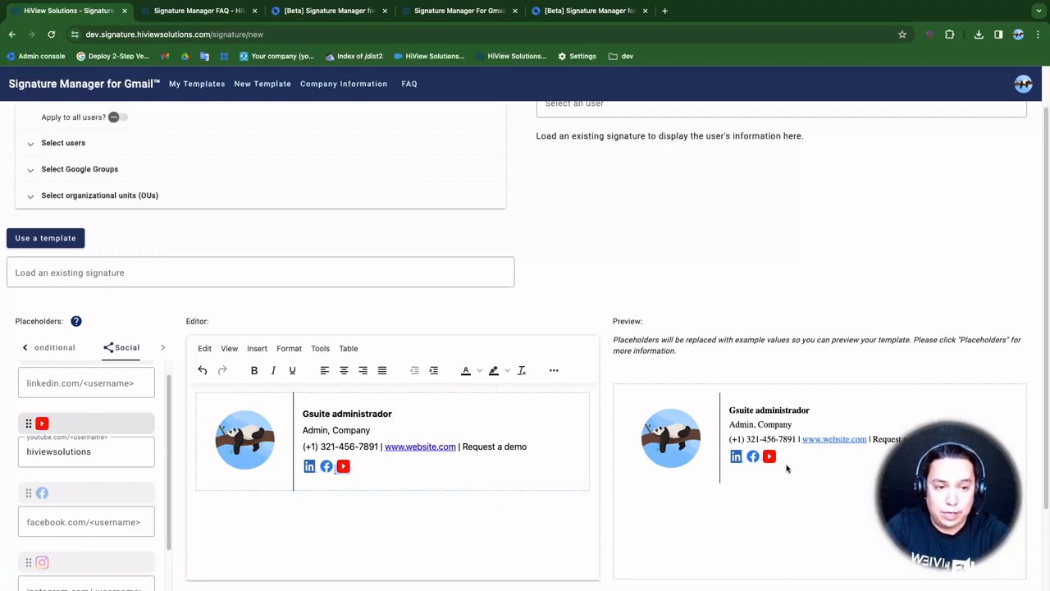
Save the signature as a new template named "social media links".
scroll(607, 487, "down", 2)
scroll(608, 487, "down", 1)
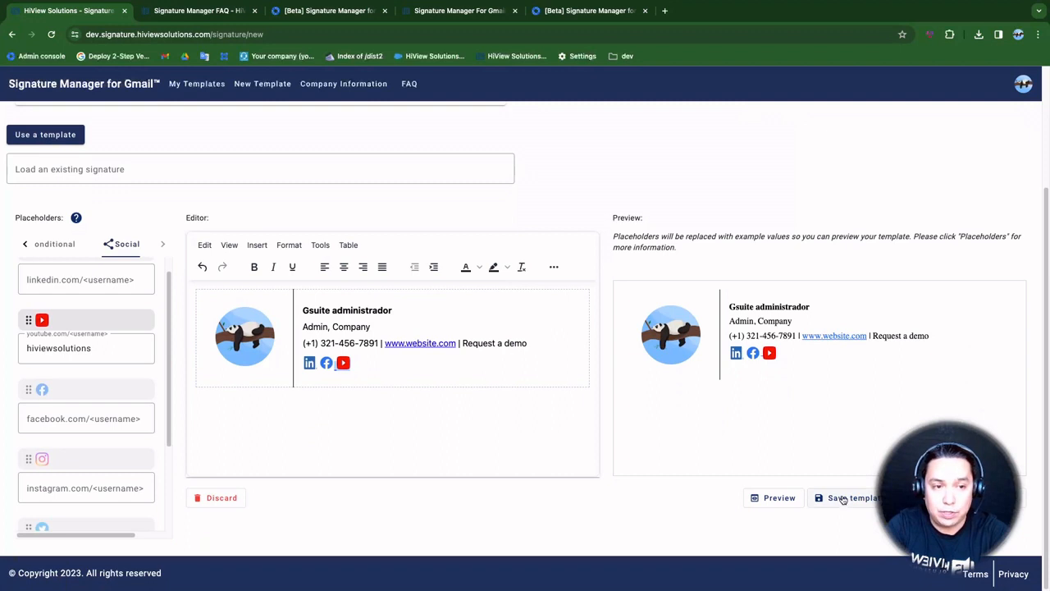
left_click(843, 498)
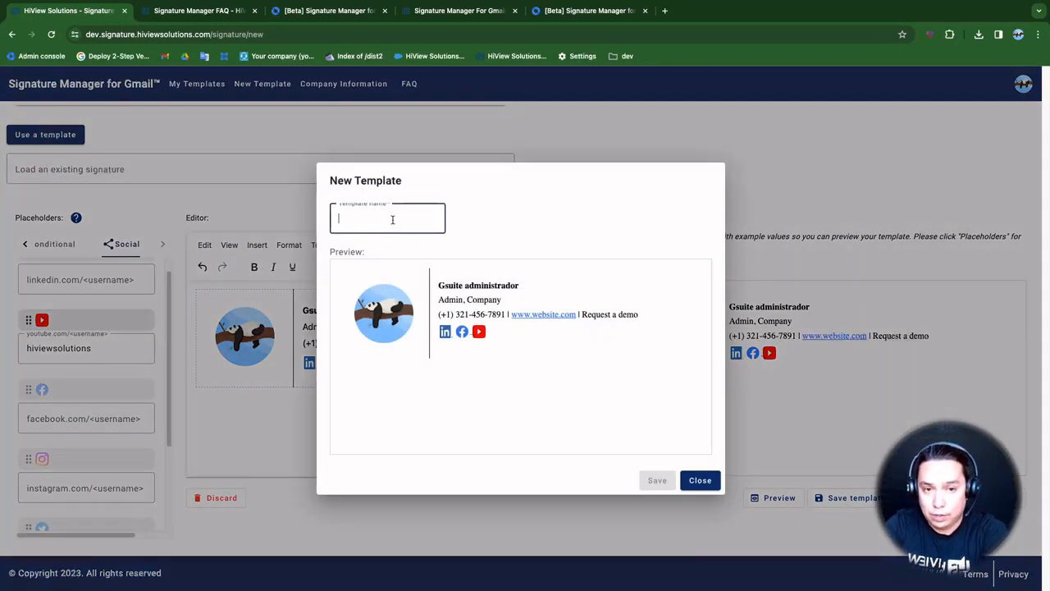
type("social med")
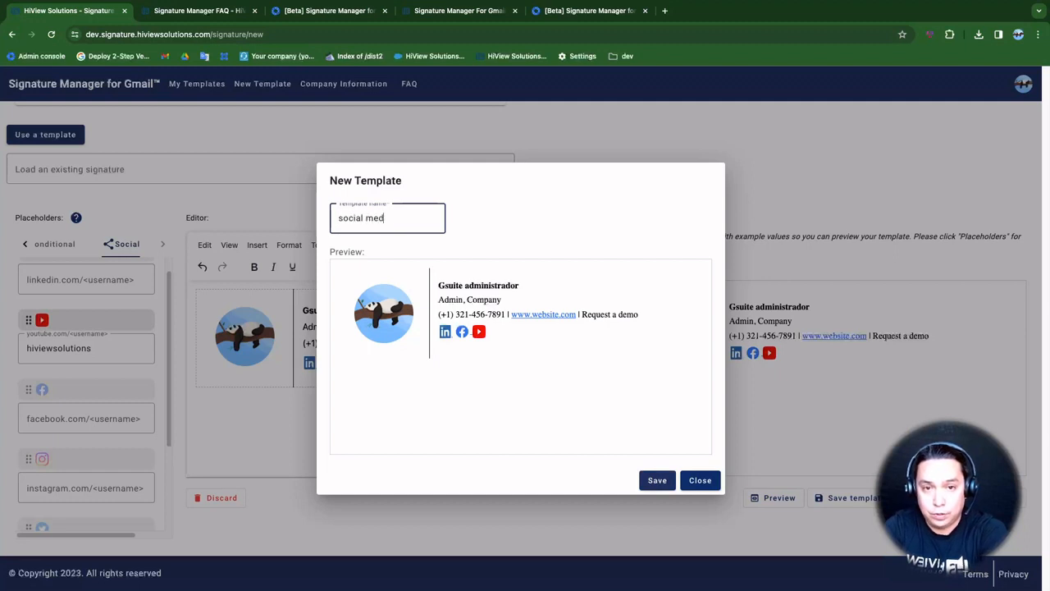
type("ia links")
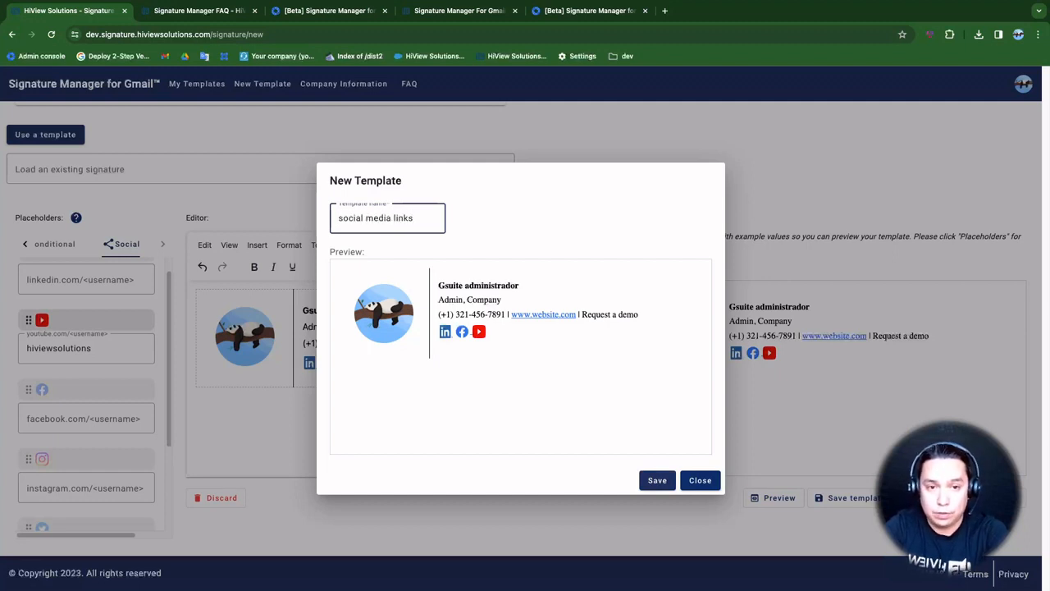
left_click(657, 480)
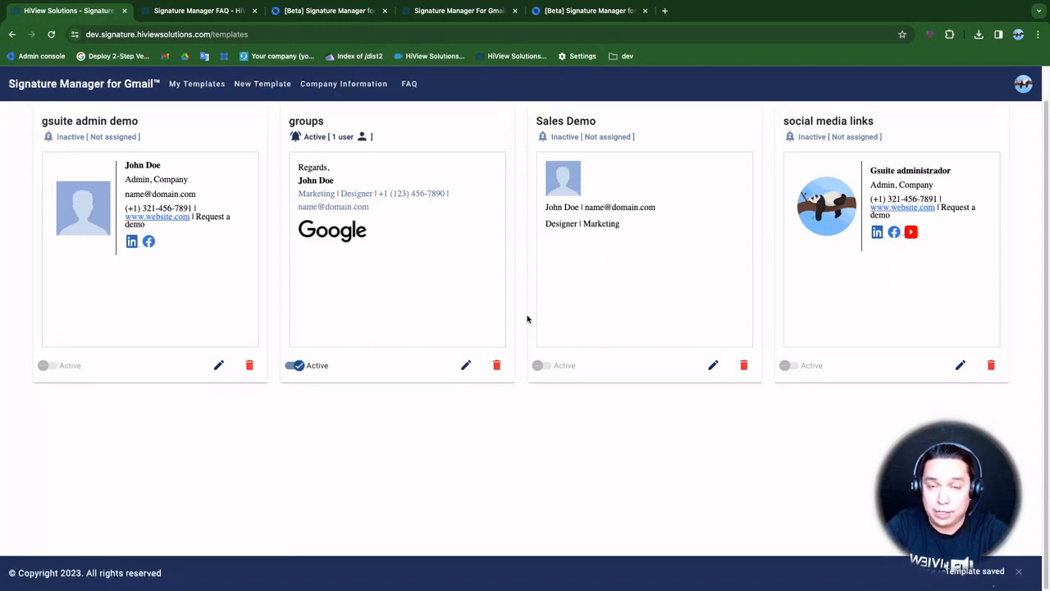
Open the Users section of the account settings to view who has access and admin rights.
scroll(262, 297, "up", 1)
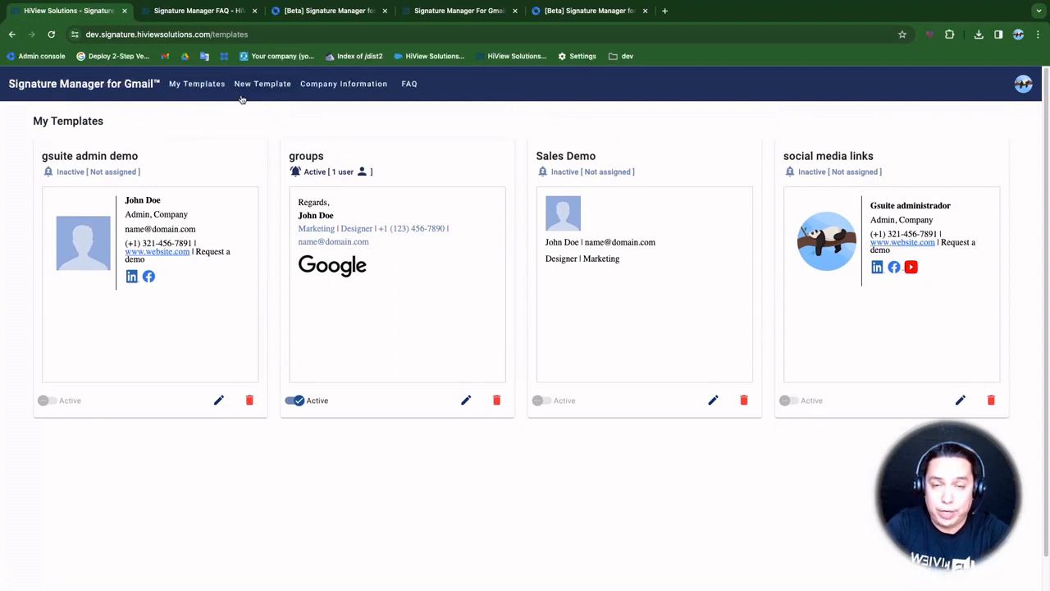
left_click(1024, 86)
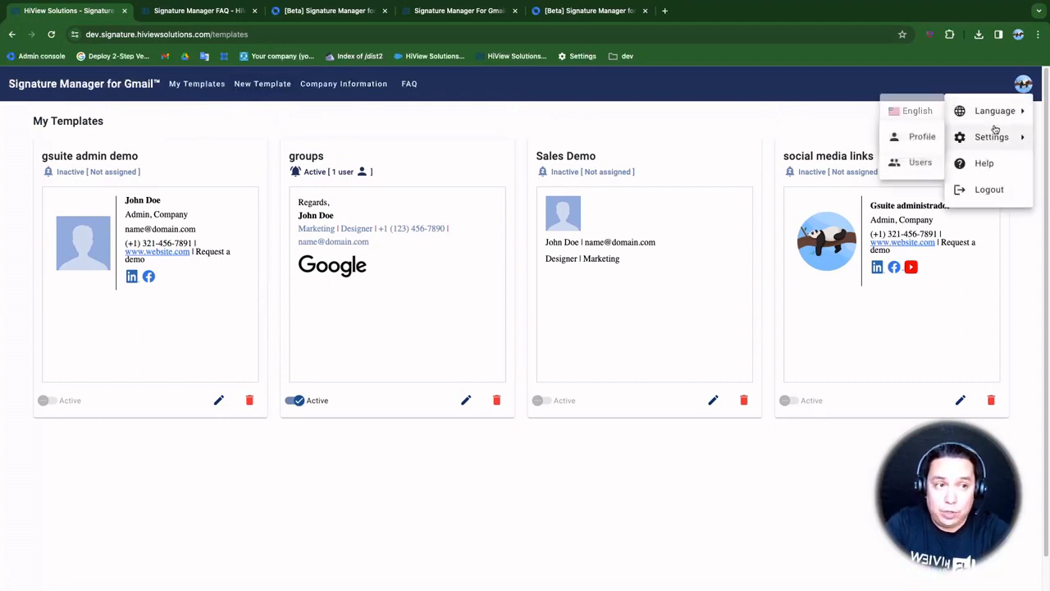
mouse_move(992, 140)
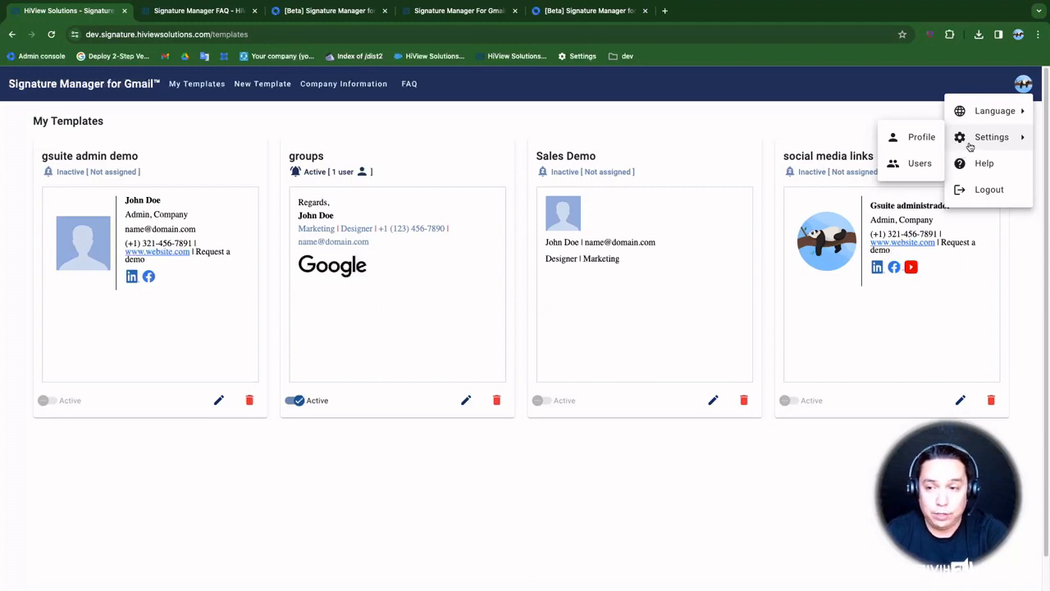
left_click(923, 163)
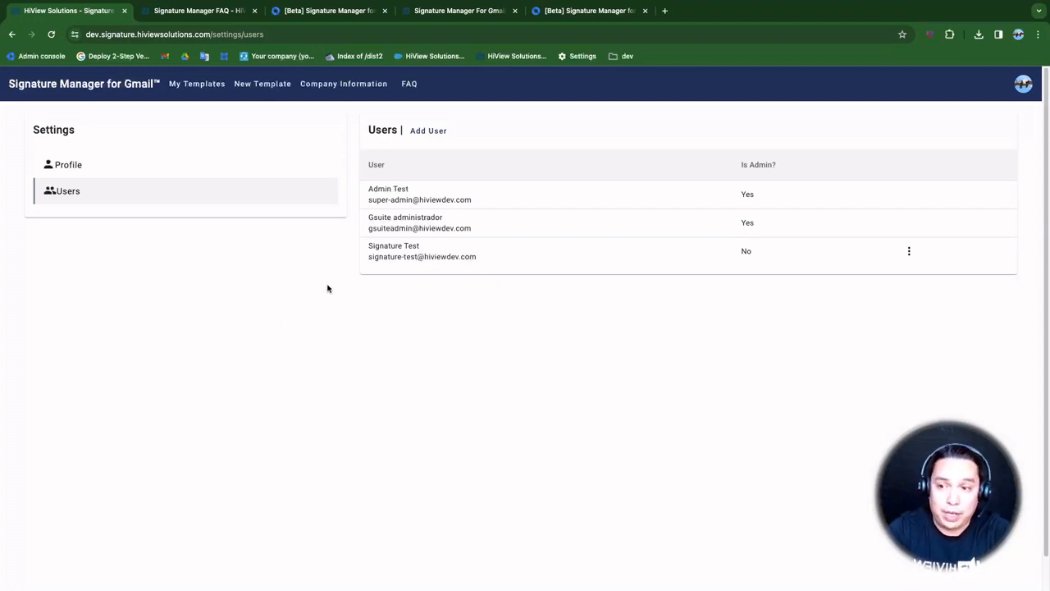
View the Google Groups assignment option in a blank new template, and return to the list of saved templates.
left_click(274, 87)
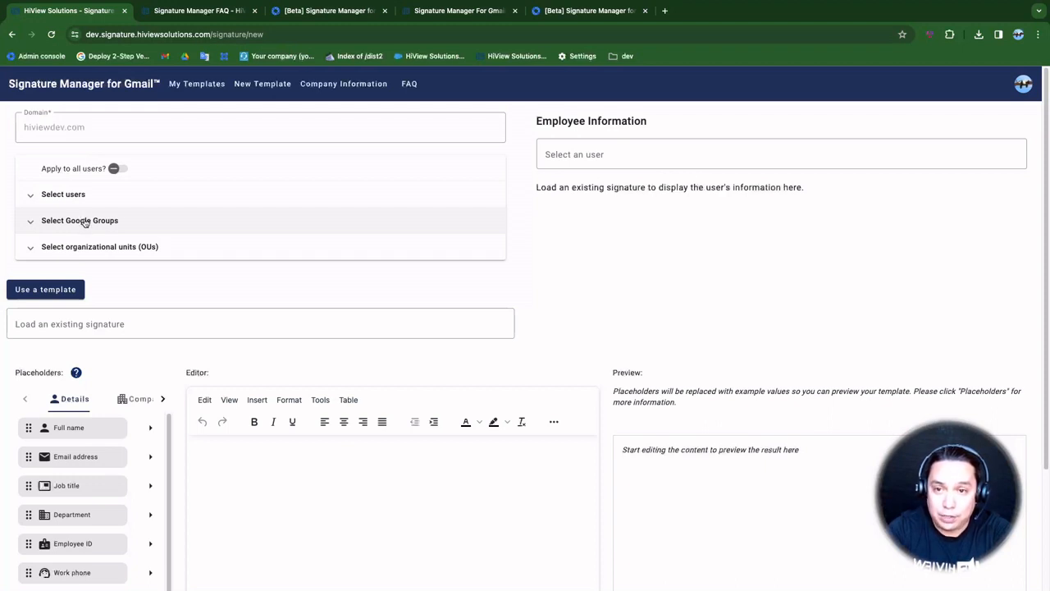
left_click(79, 222)
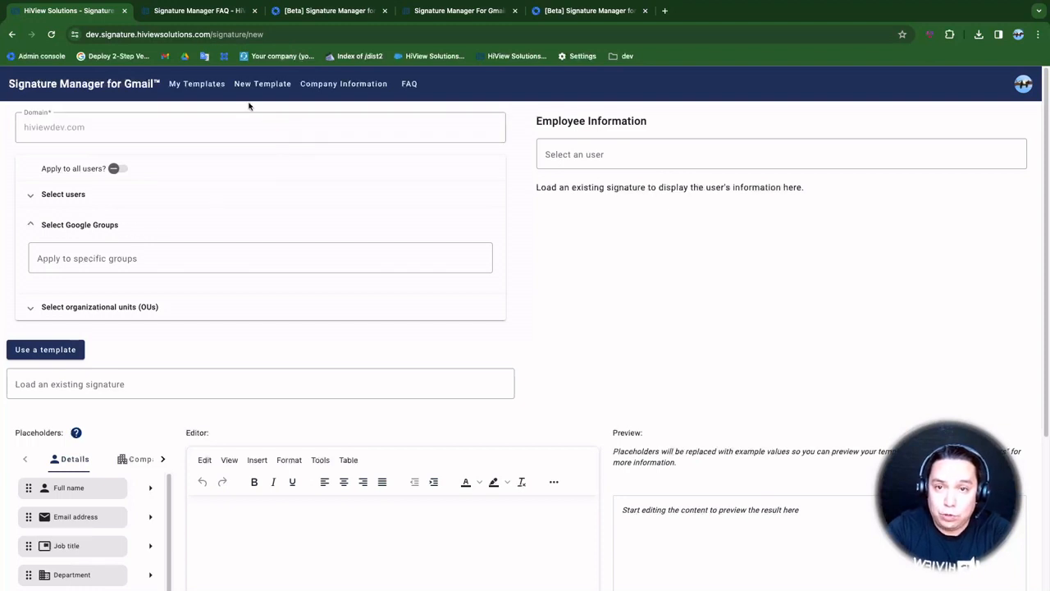
left_click(207, 85)
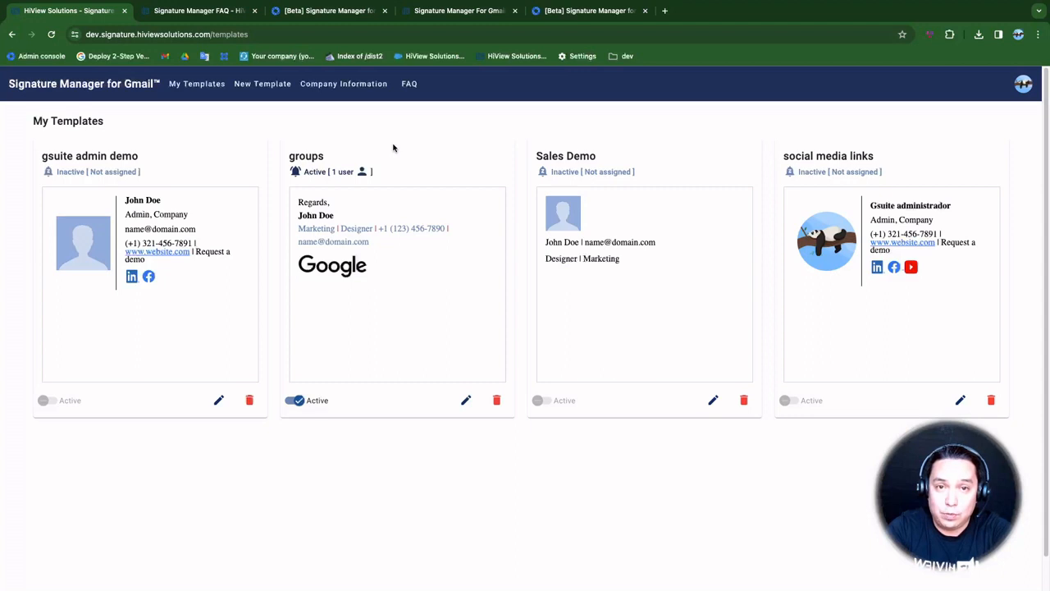
Open the Signature Manager FAQ page and read the sign-up instructions.
left_click(410, 86)
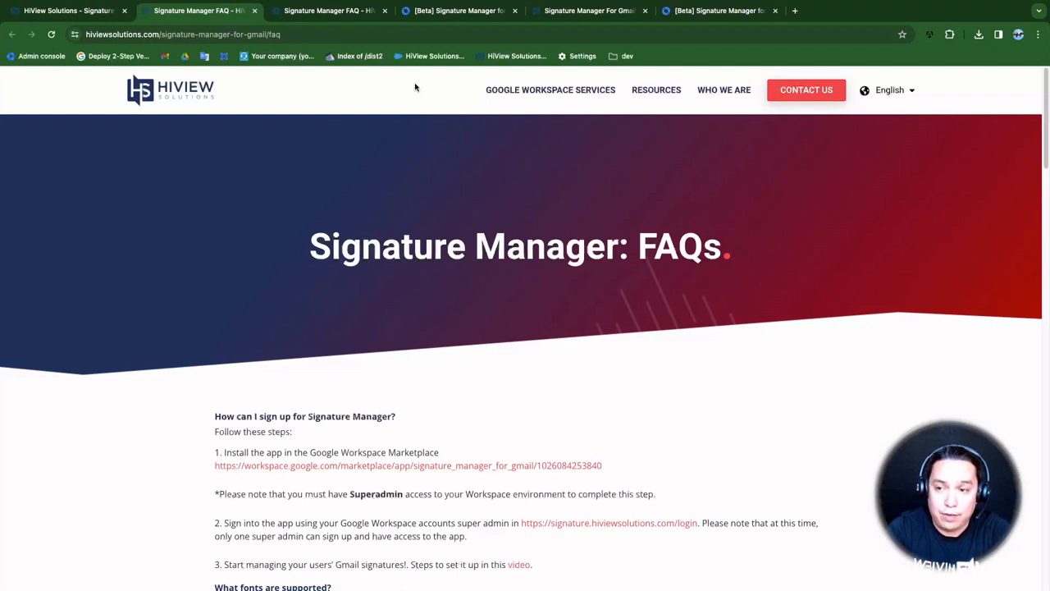
scroll(259, 289, "down", 2)
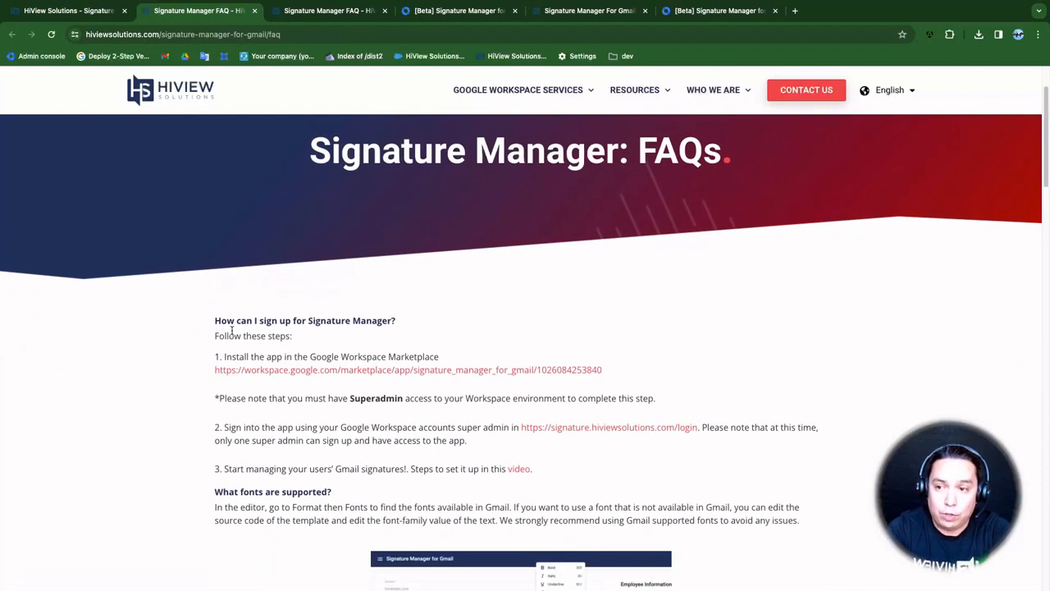